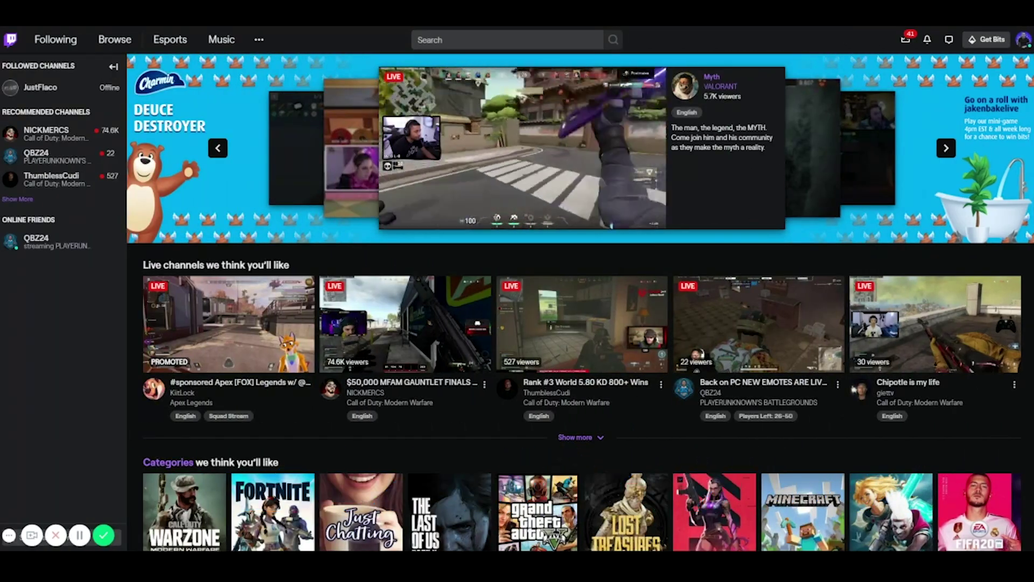
Go from the account menu to Creator Dashboard, then Preferences > Channel settings
click(1021, 42)
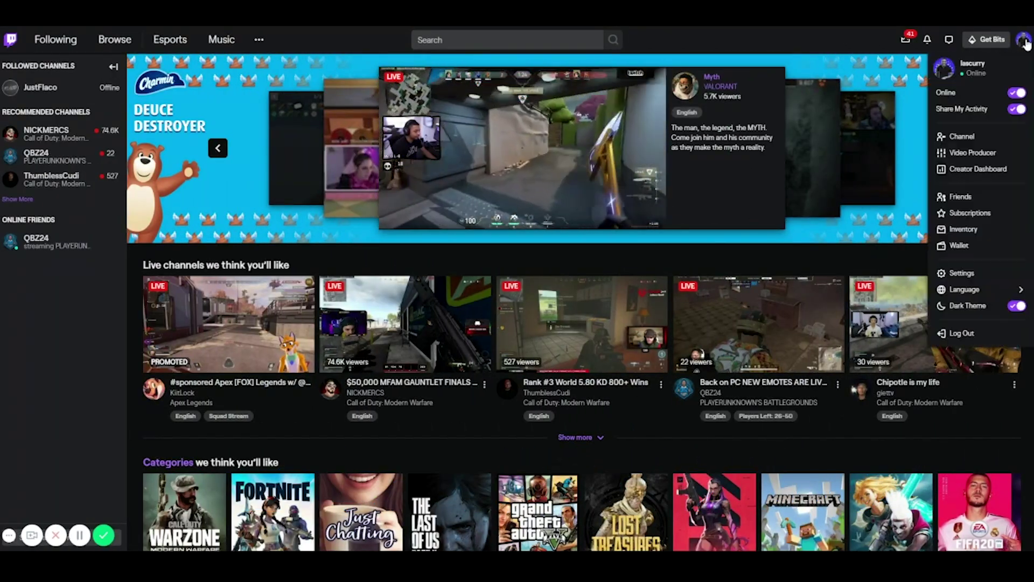
click(963, 172)
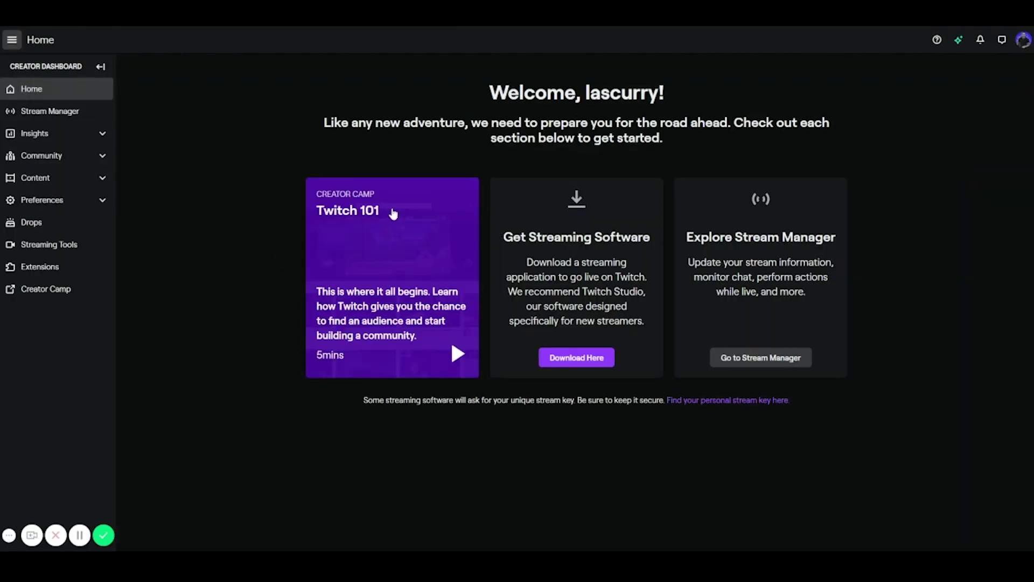
click(65, 202)
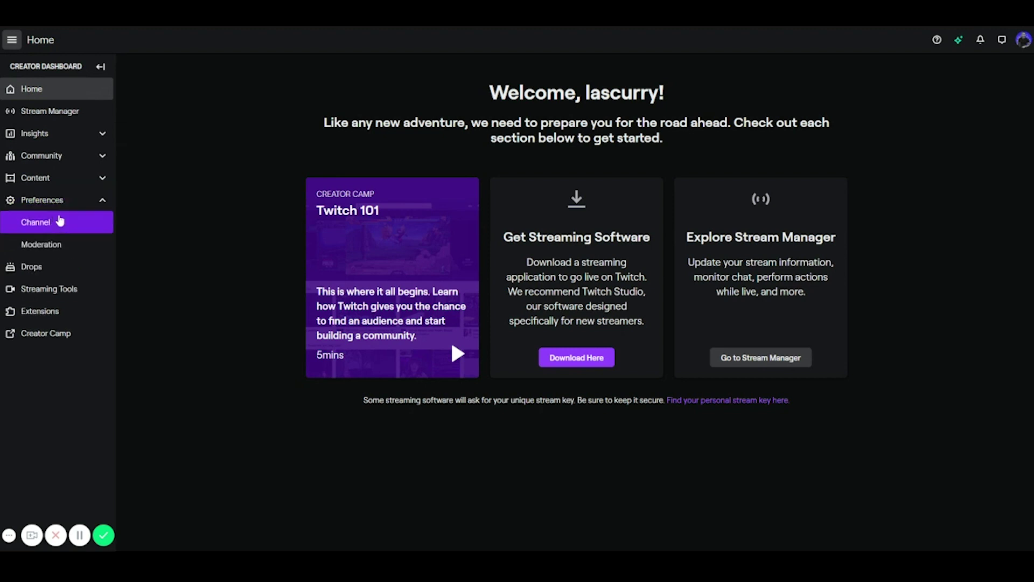
click(60, 222)
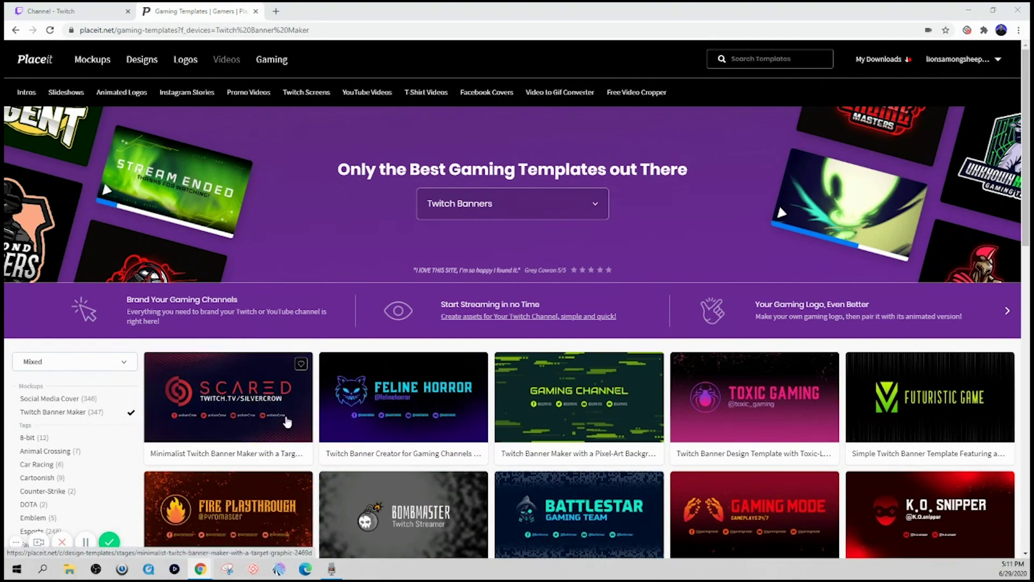
Look through the Twitch Banners templates and open the minimalist SCARED banner in the editor
scroll(483, 389, down, 6)
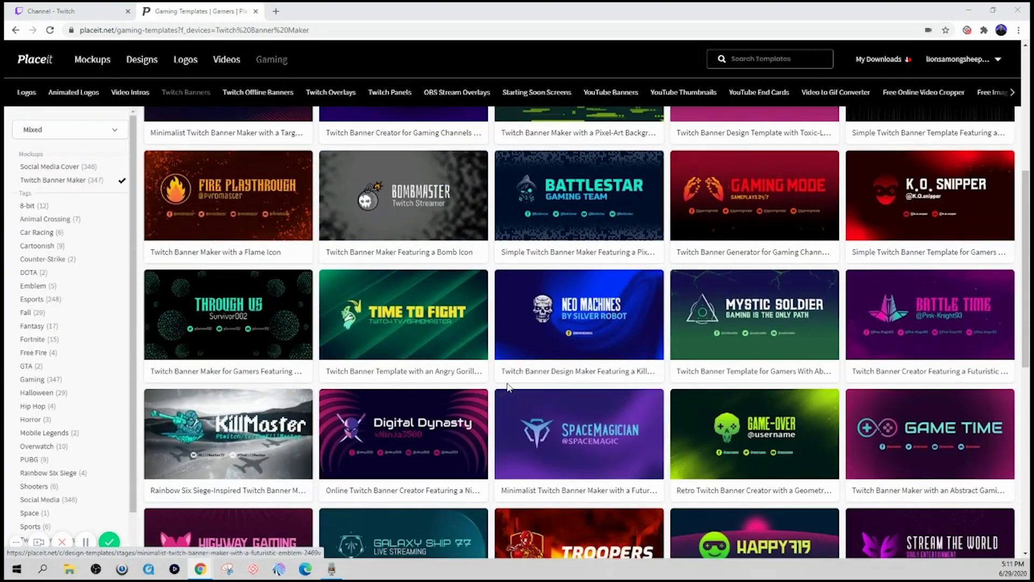
scroll(483, 389, up, 6)
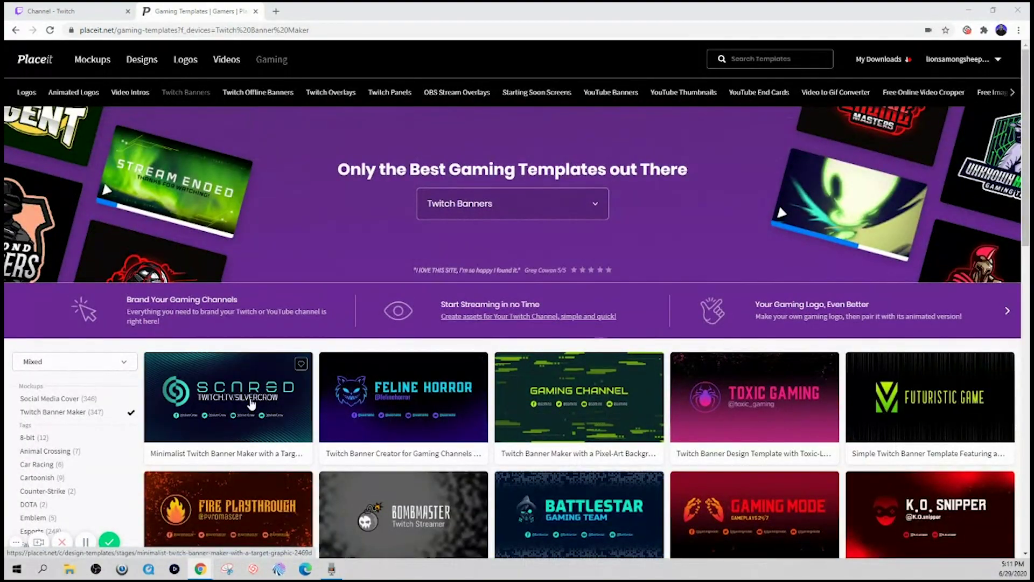
click(253, 396)
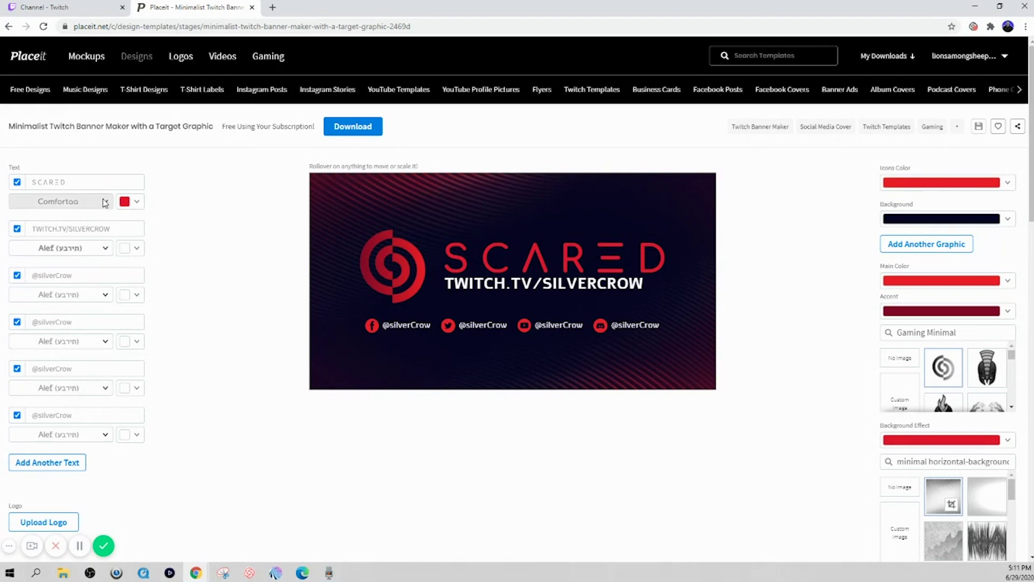
Replace the SCARED headline text with 'LAS Curry'
drag(87, 183, 31, 181)
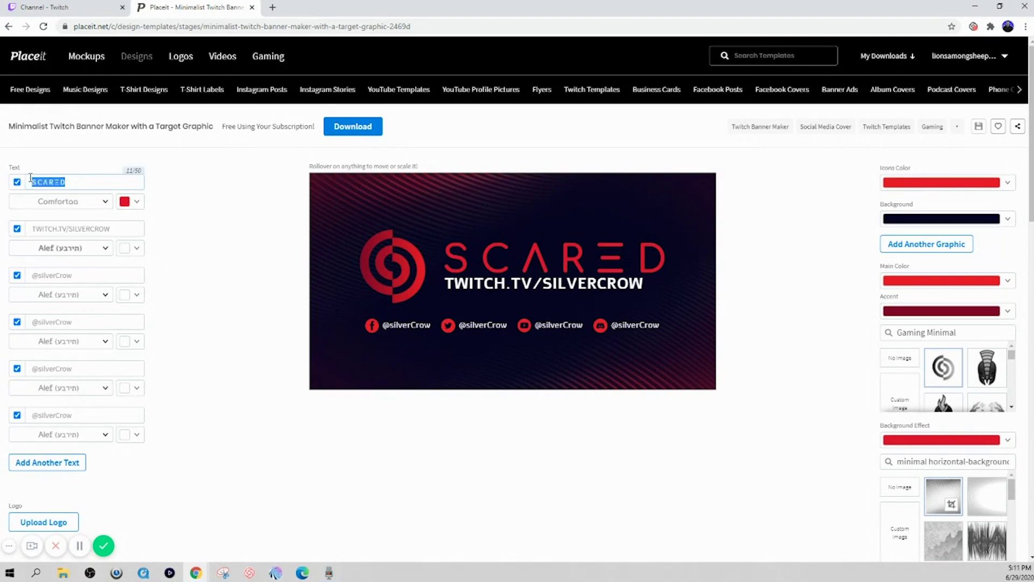
text(LAS Curry)
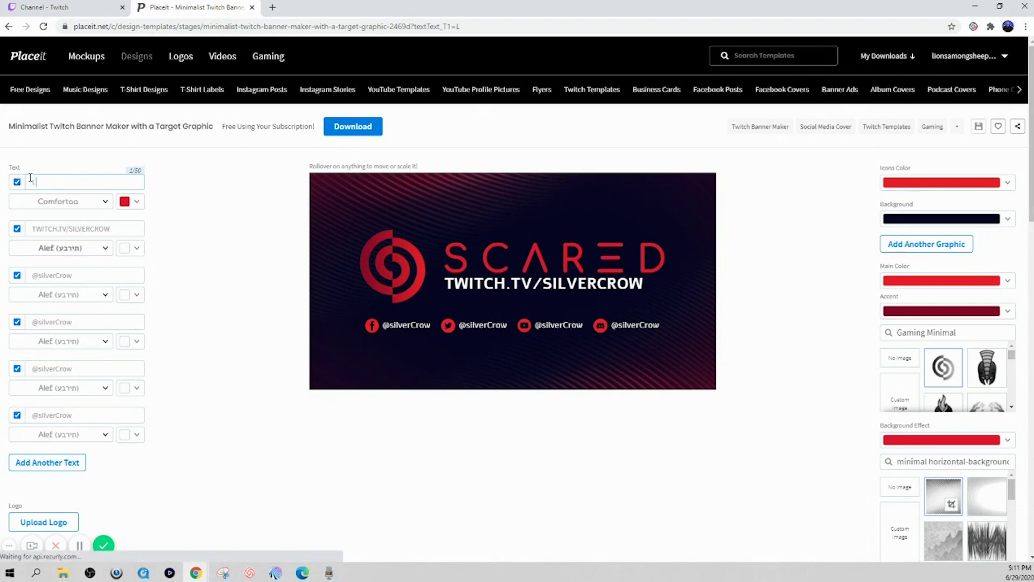
mouse_move(403, 277)
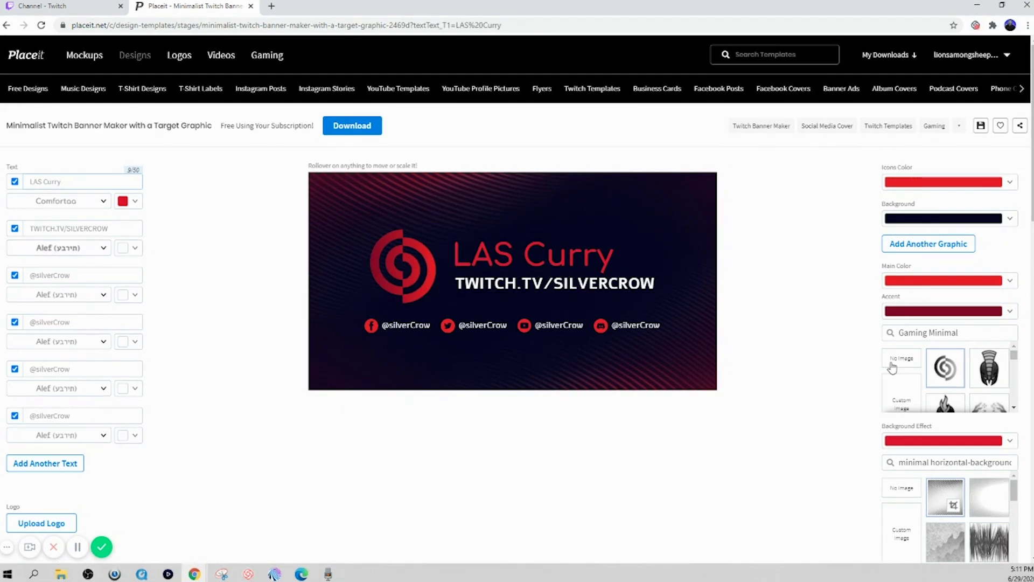
Scroll the editor options and choose a custom image for the banner graphic
scroll(929, 381, down, 5)
scroll(934, 382, down, 5)
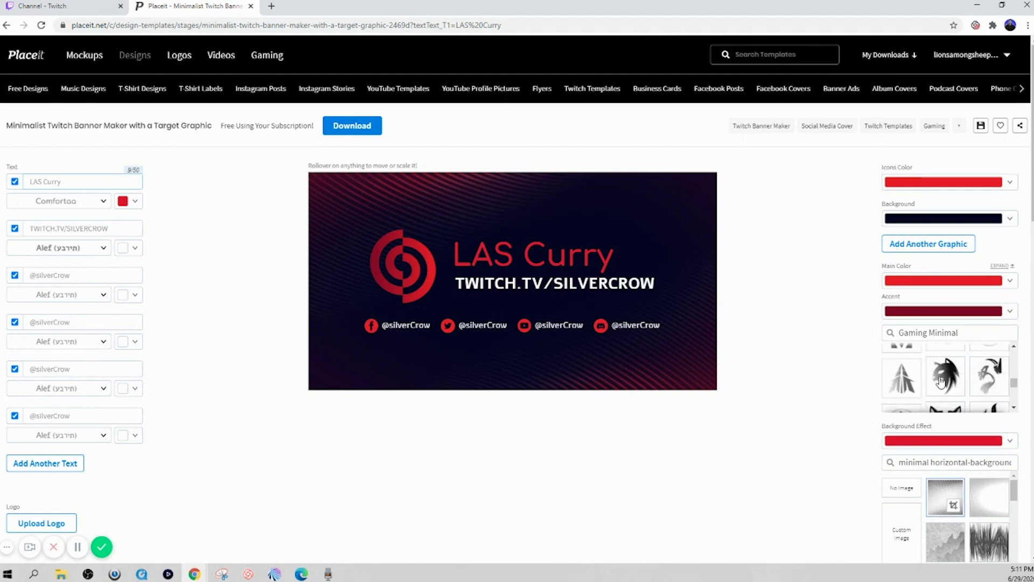
scroll(940, 382, up, 10)
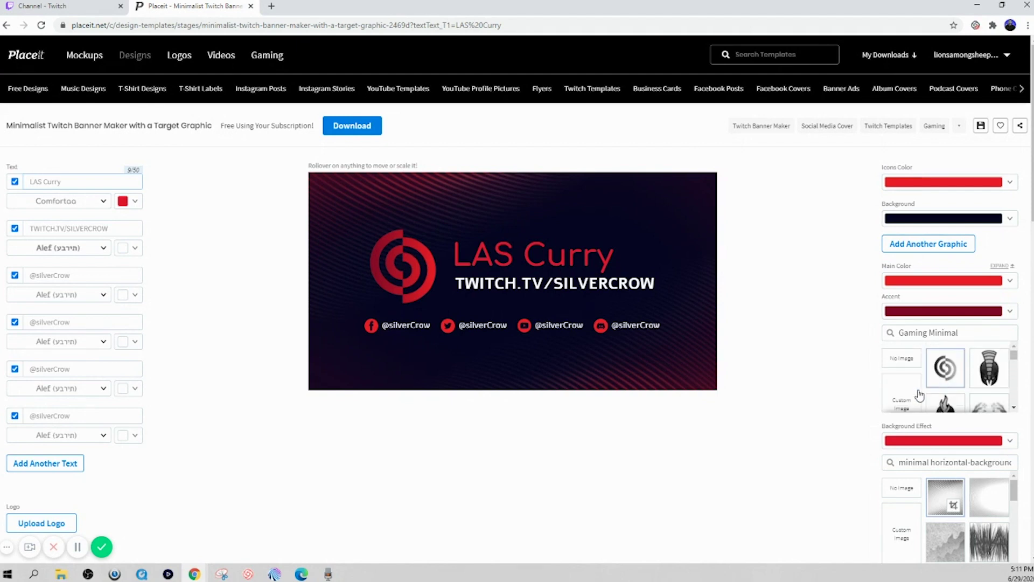
click(914, 397)
Upload Esports_Logo_Design from Stream Designs as the banner graphic and crop it
click(126, 93)
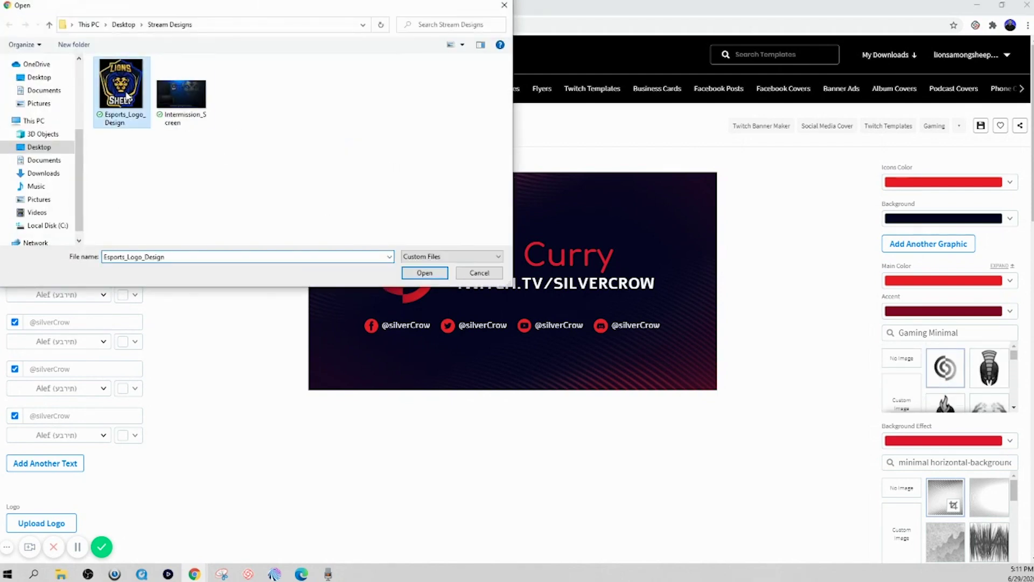
click(425, 273)
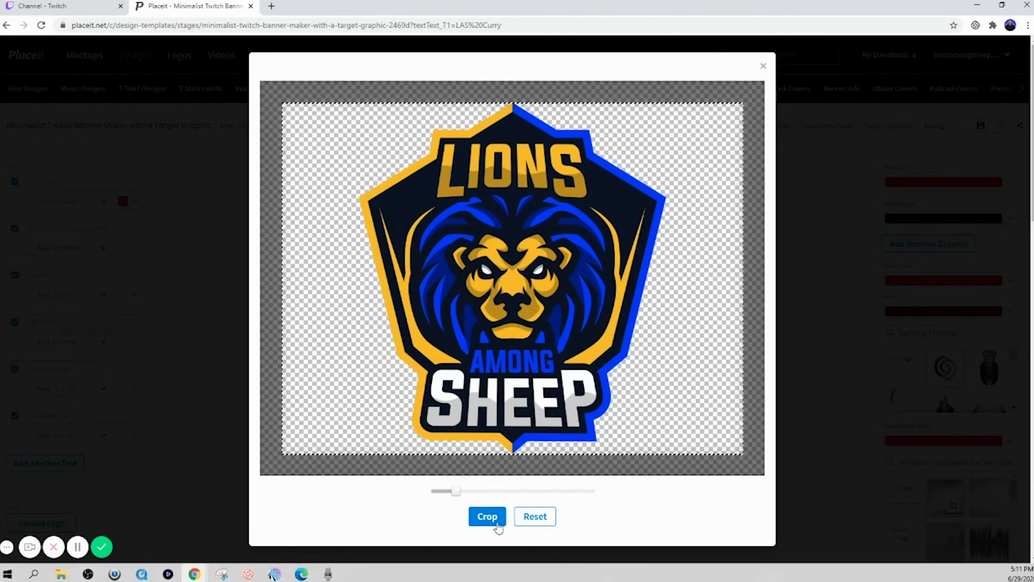
click(488, 508)
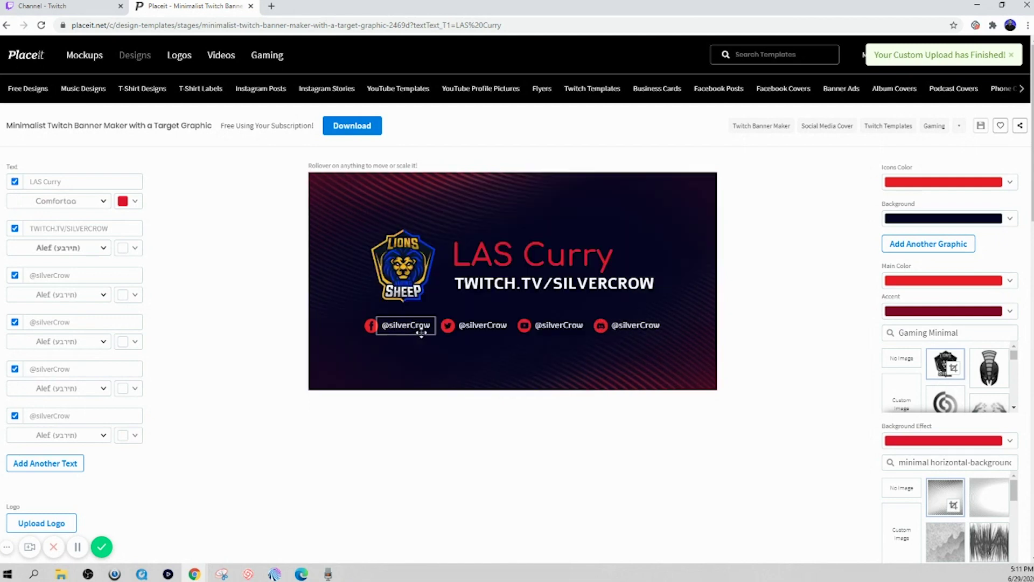
Set the banner's icons colour to white
click(1009, 183)
click(1009, 201)
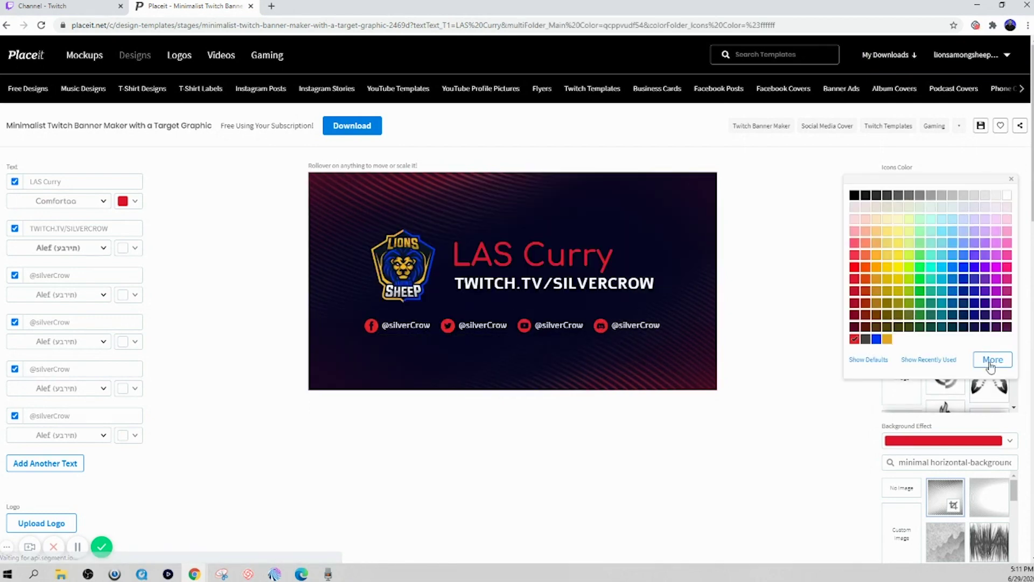
click(785, 366)
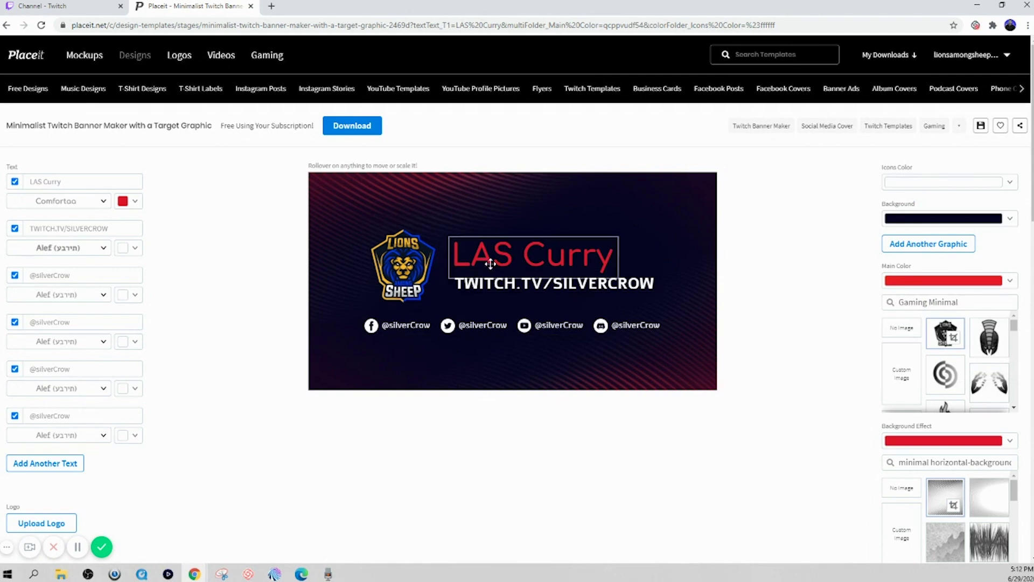
Download the finished banner as a PNG and return to the Twitch channel settings tab
click(352, 125)
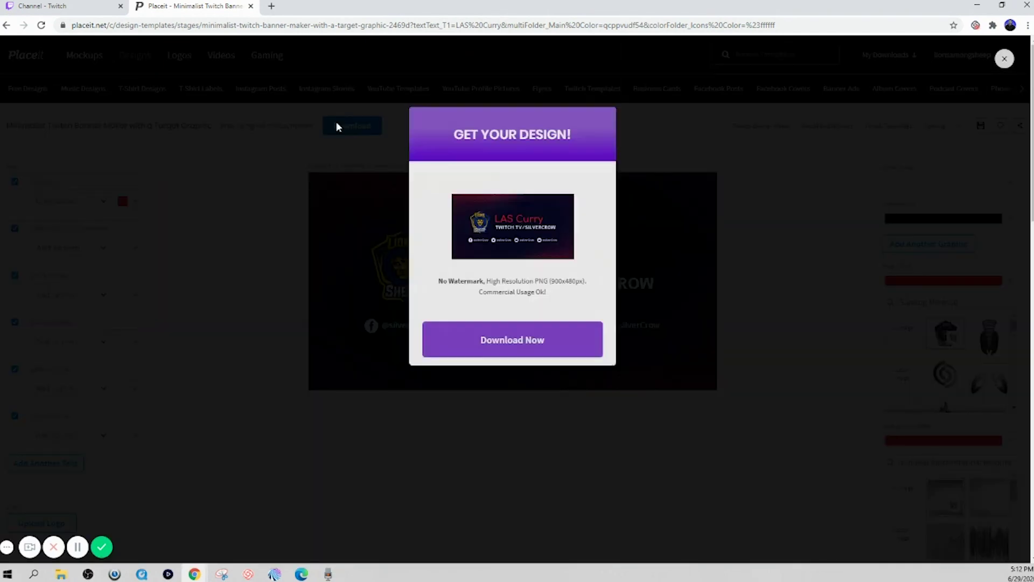
click(471, 368)
click(72, 8)
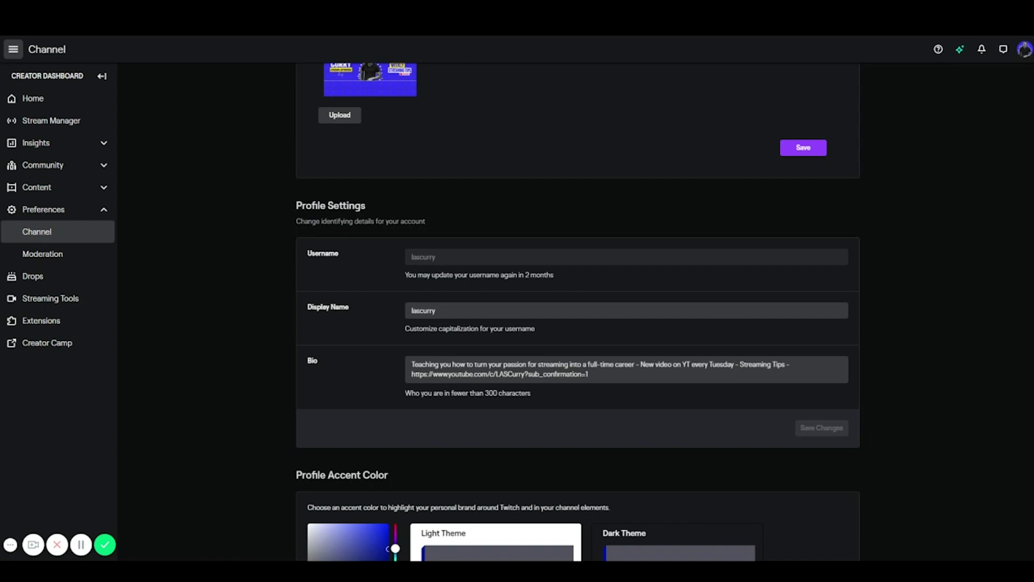
Replace the Display Name field's text with 'LAS Curry'
drag(435, 311, 395, 313)
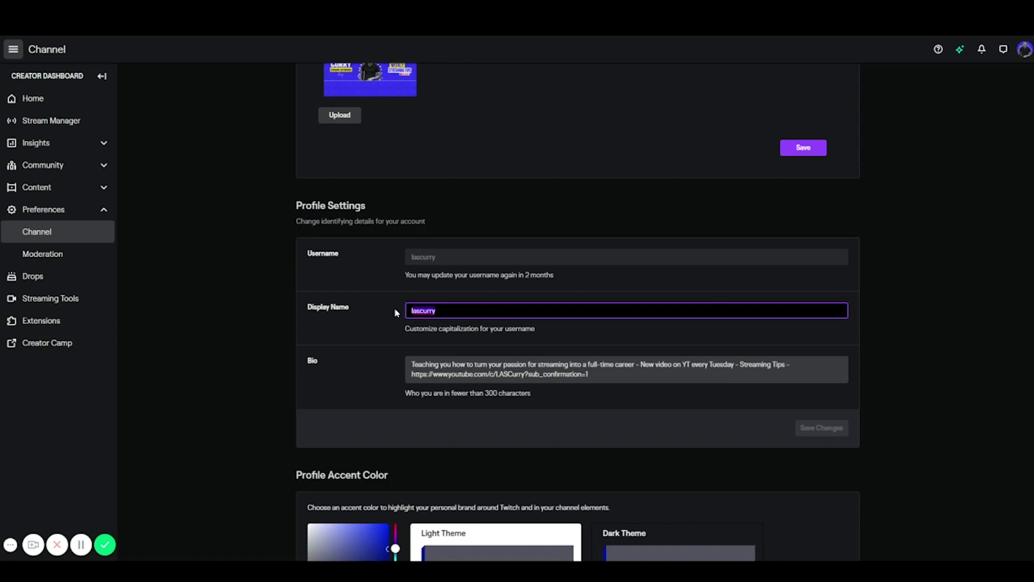
text(LAS Curr)
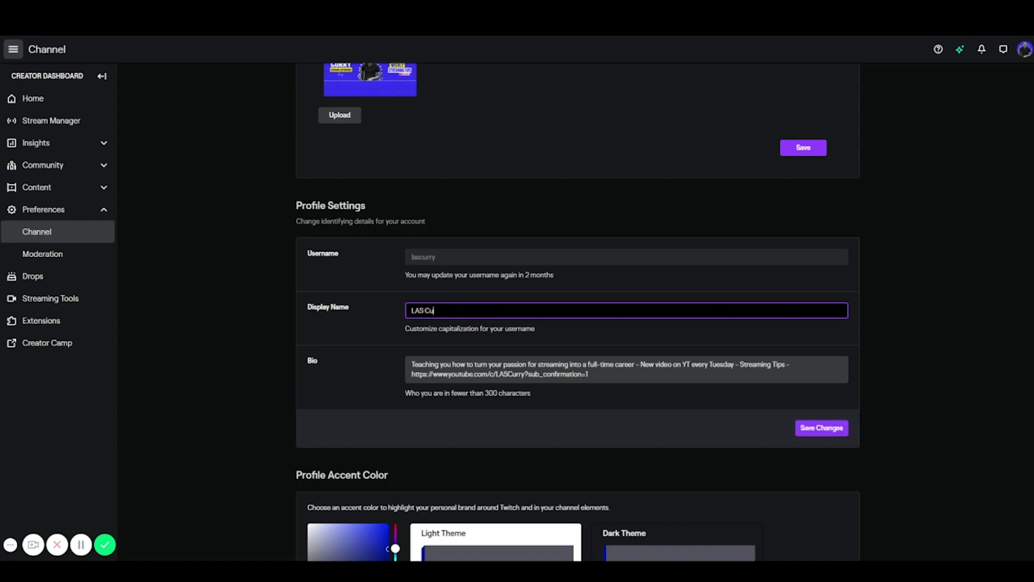
text(y)
click(405, 329)
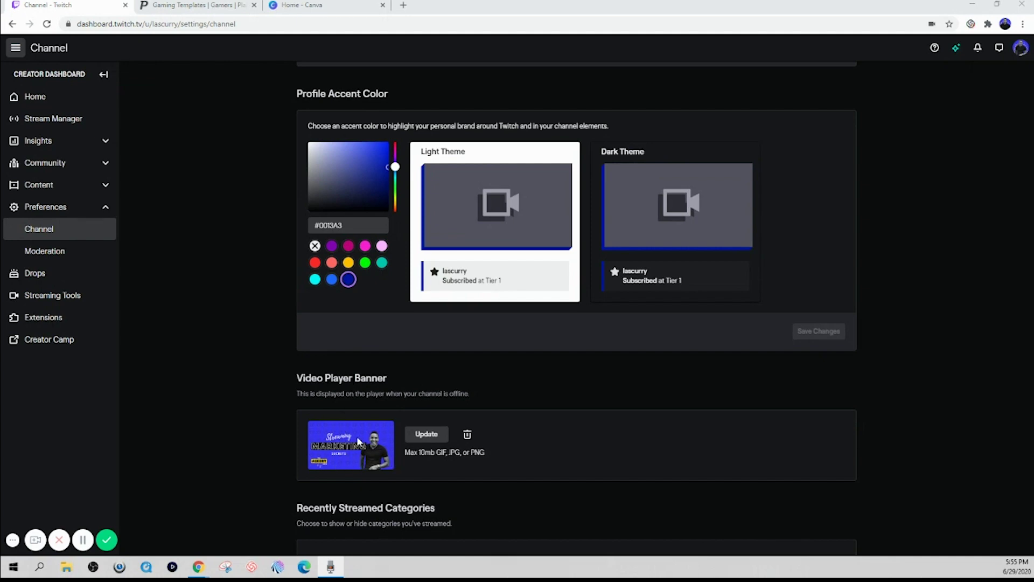
Scroll through Placeit's Twitch Offline Banners templates, then move to the Canva home tab
click(202, 4)
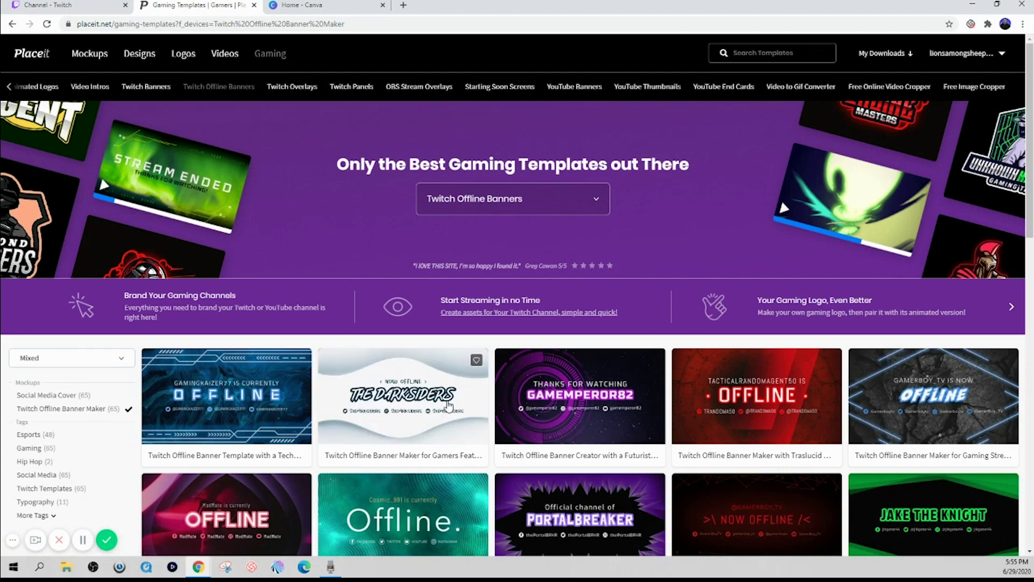
scroll(447, 404, down, 4)
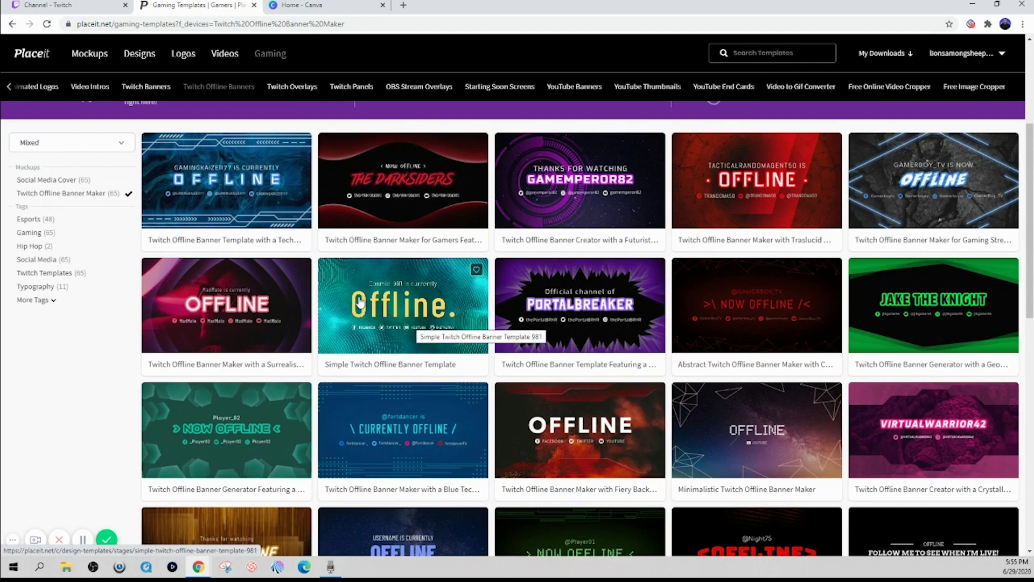
scroll(360, 303, up, 4)
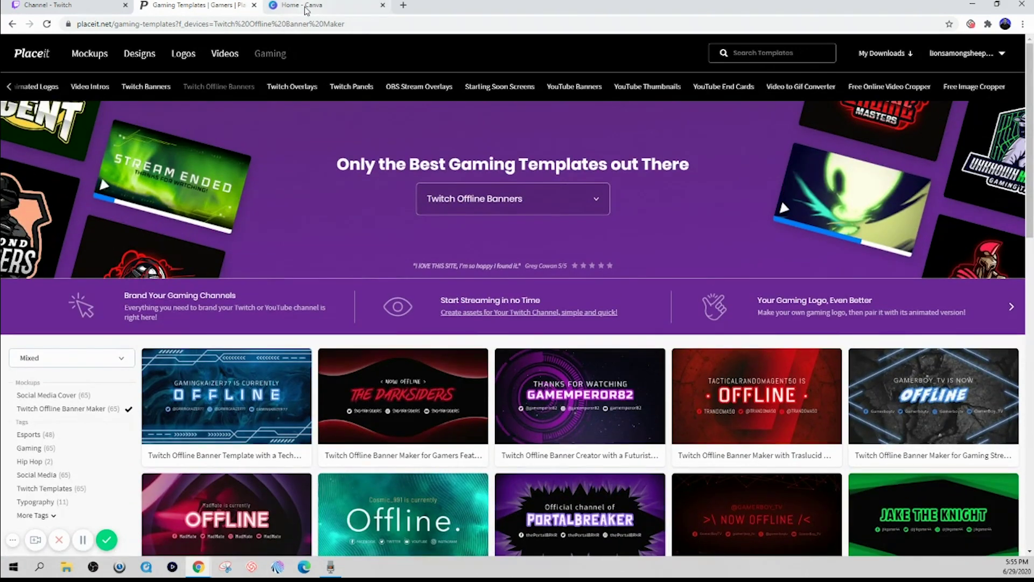
click(305, 6)
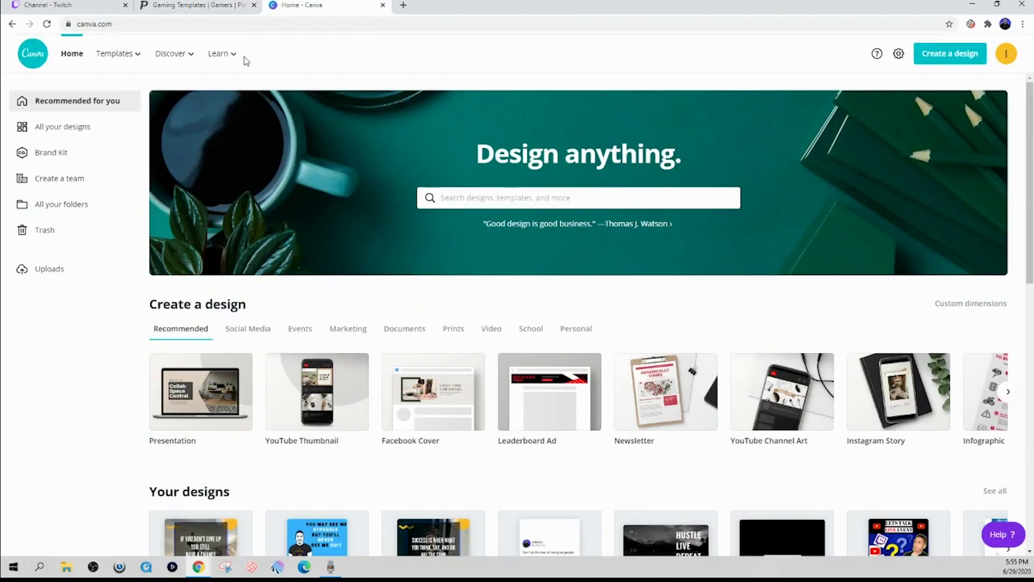
Create a new Canva design with custom dimensions 900 × 480 px
click(919, 62)
click(825, 106)
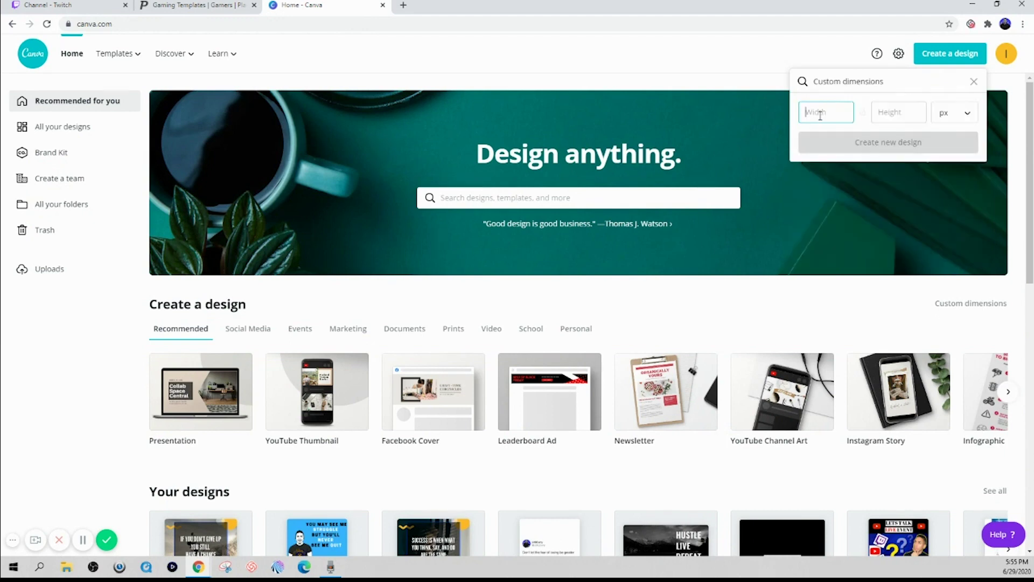
text(900)
key(Tab)
text(480)
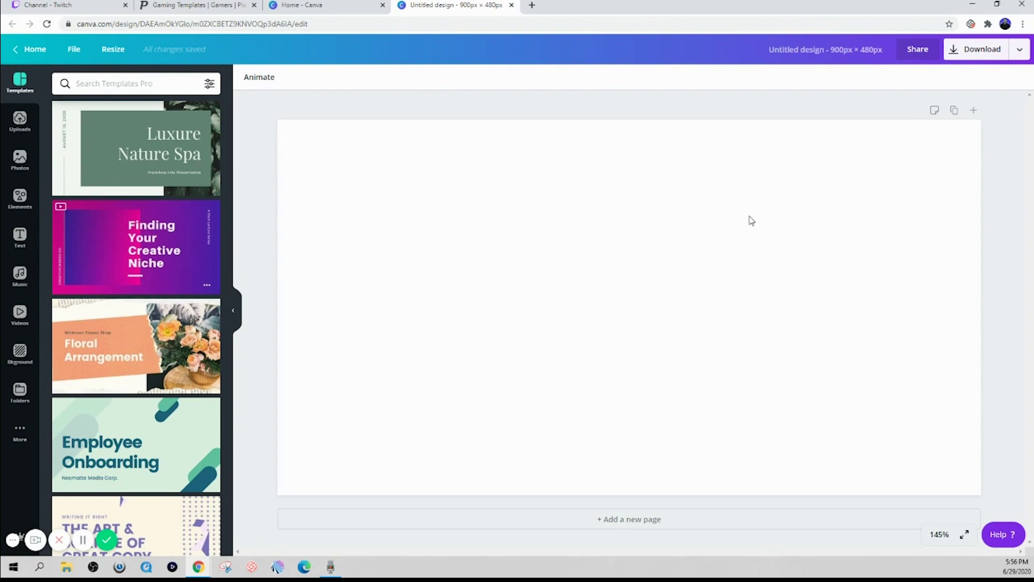
Open the Text and Photos panels, then return to the Placeit offline banner templates
click(15, 244)
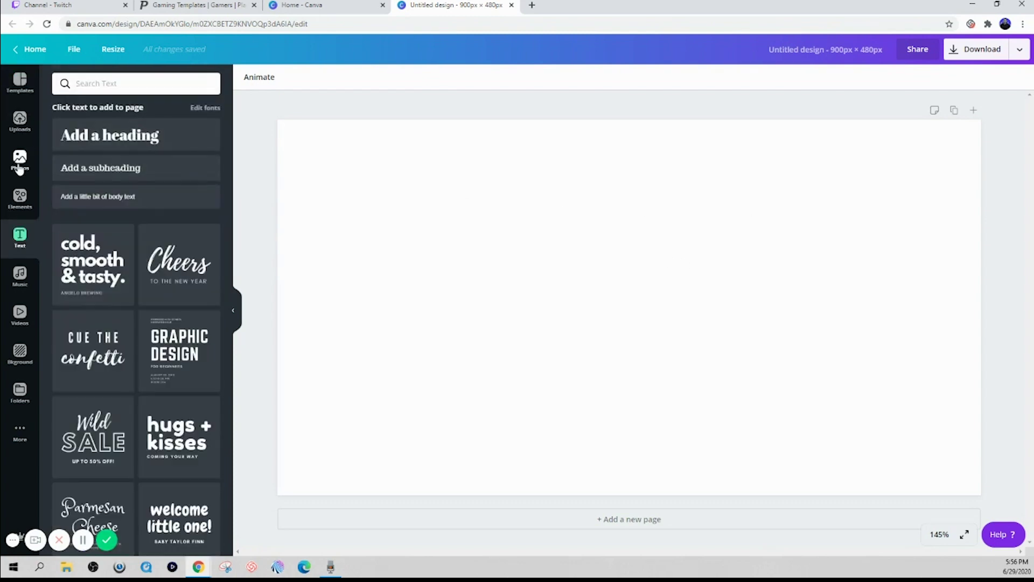
click(20, 159)
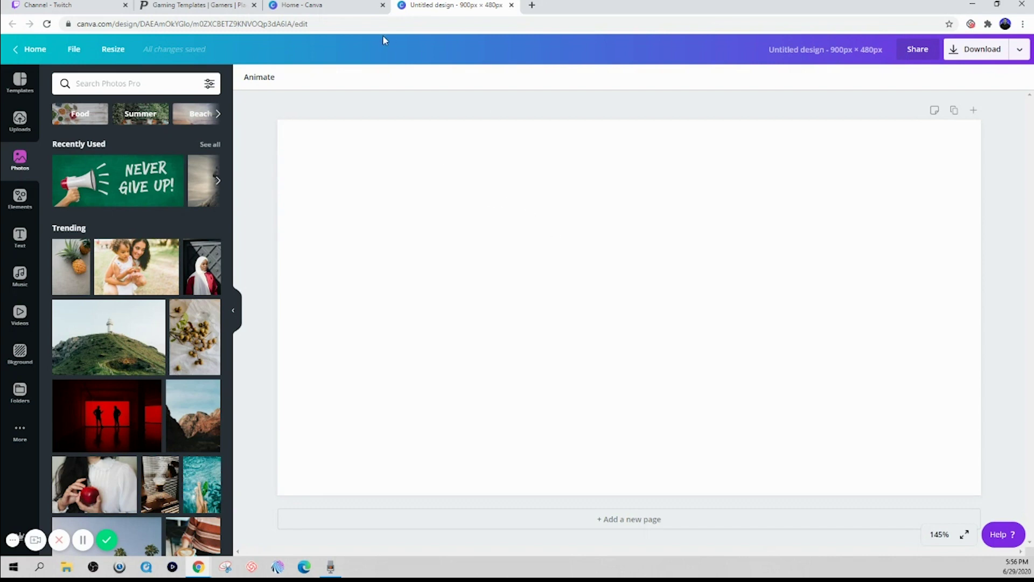
click(193, 7)
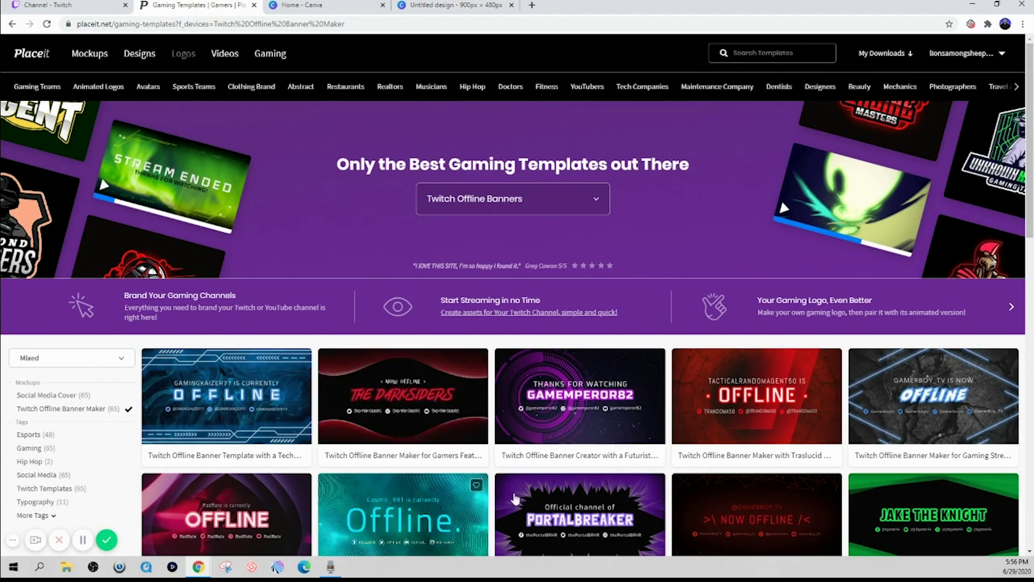
Switch to the Channel - Twitch tab to reach the Stream Schedule settings
click(87, 7)
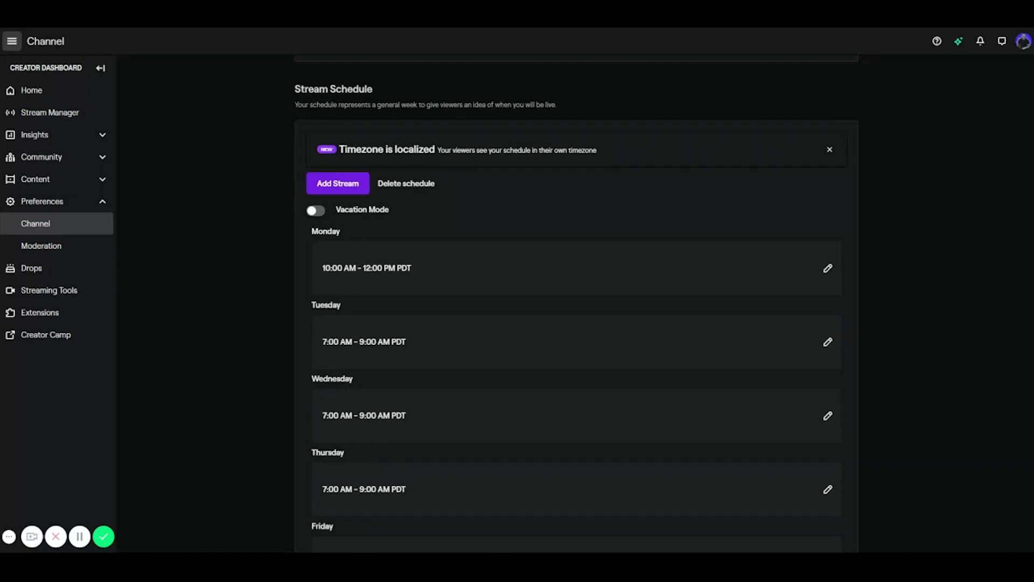
Add a stream at 12:00pm for 4 hours on Monday with category NBA 2K20
click(338, 184)
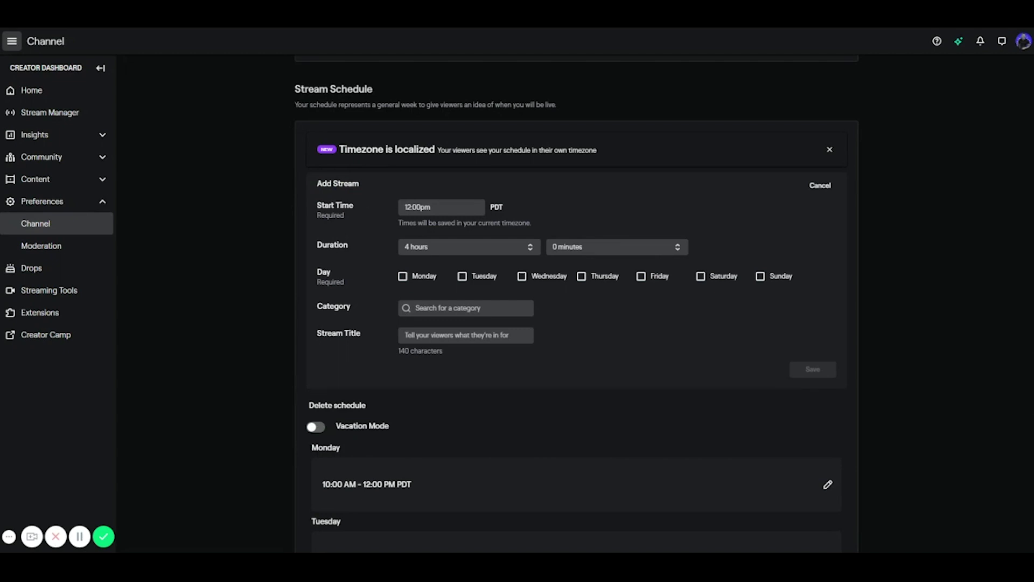
click(516, 247)
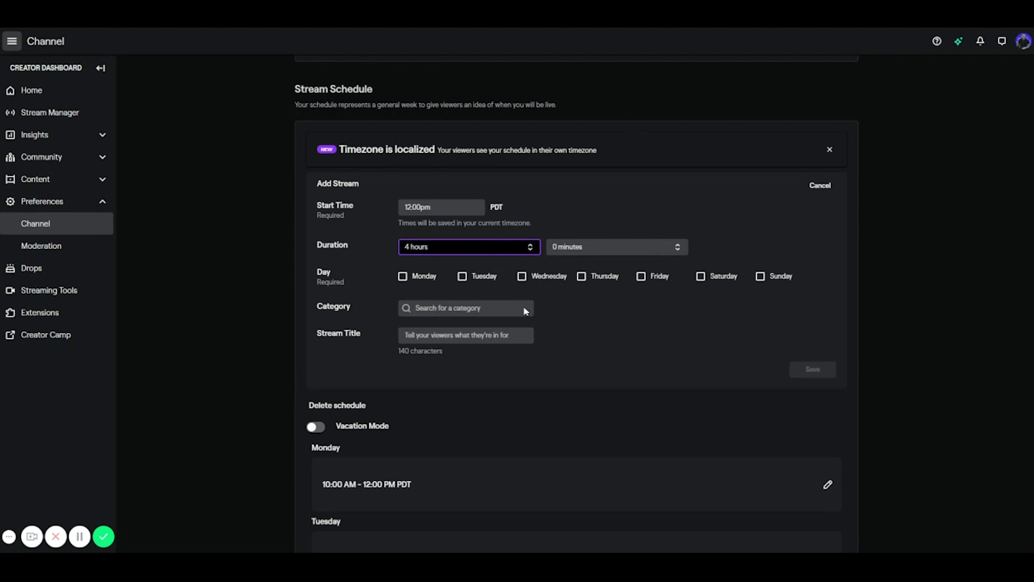
click(413, 277)
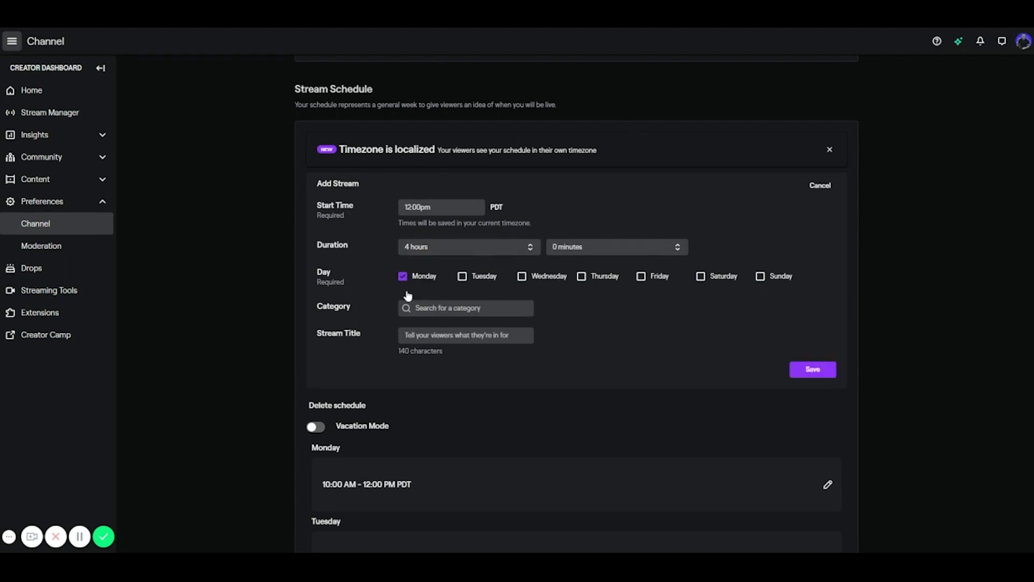
click(466, 308)
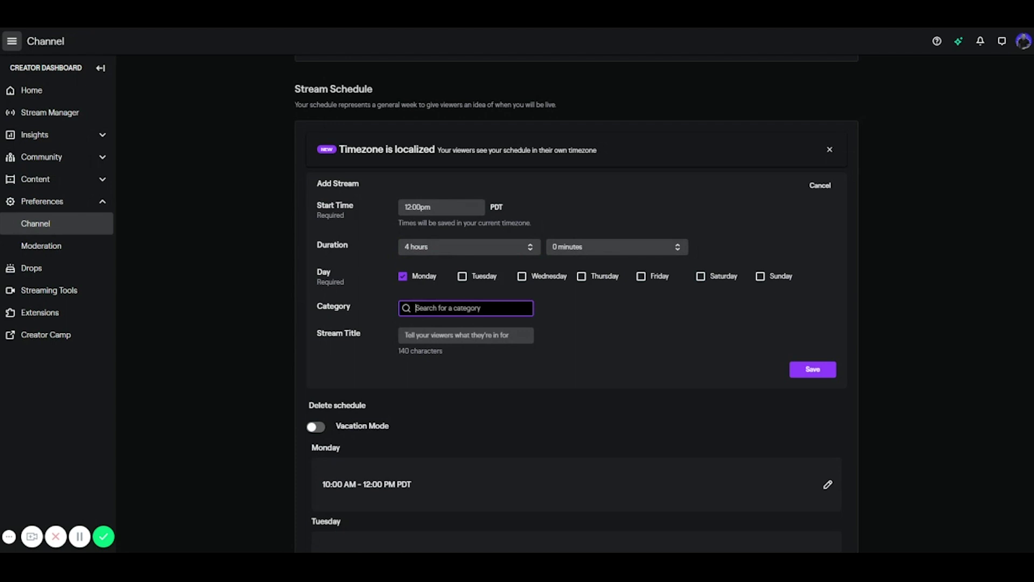
text(Nba)
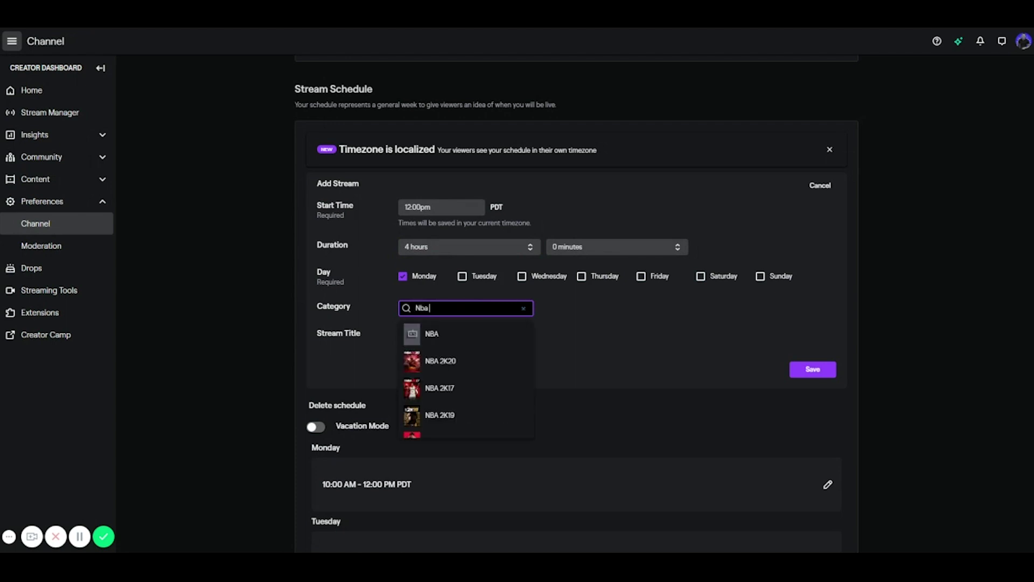
click(451, 362)
Title the stream 'Running With Followers - Can we go undefeated' and save it
click(429, 336)
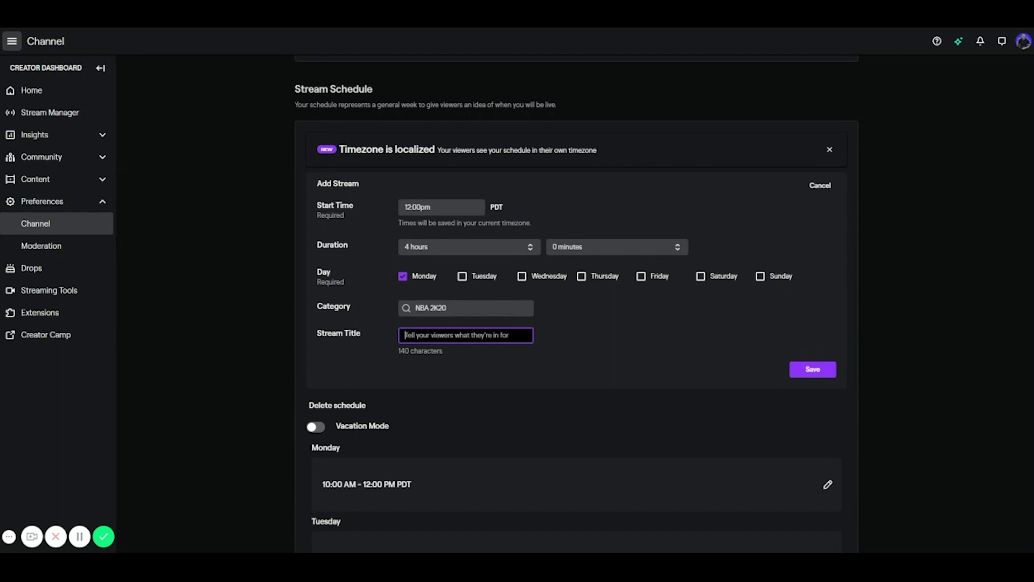
key(ctrl+v)
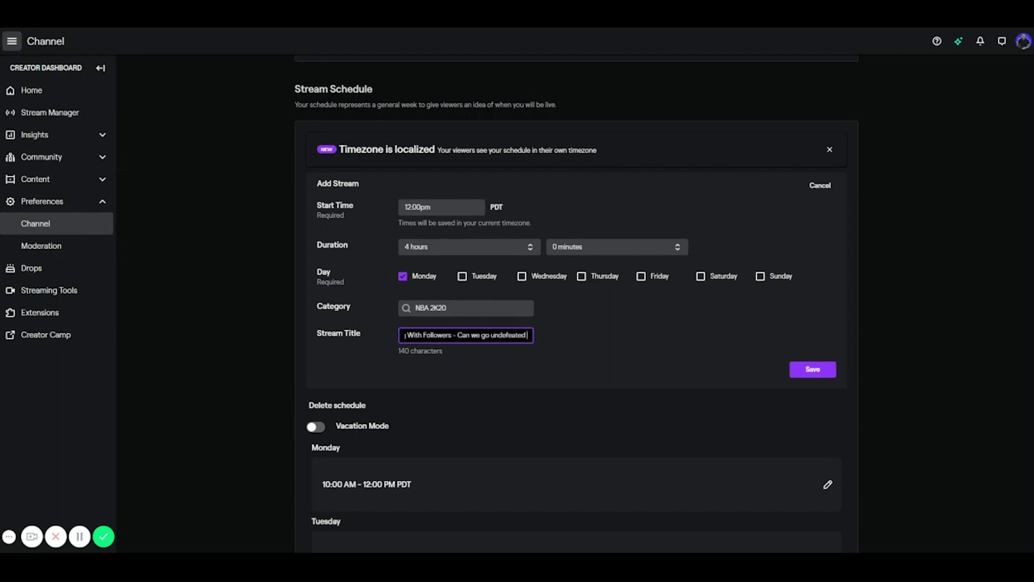
key(shift+Home)
key(ctrl+shift+Right)
key(ctrl+shift+Right)
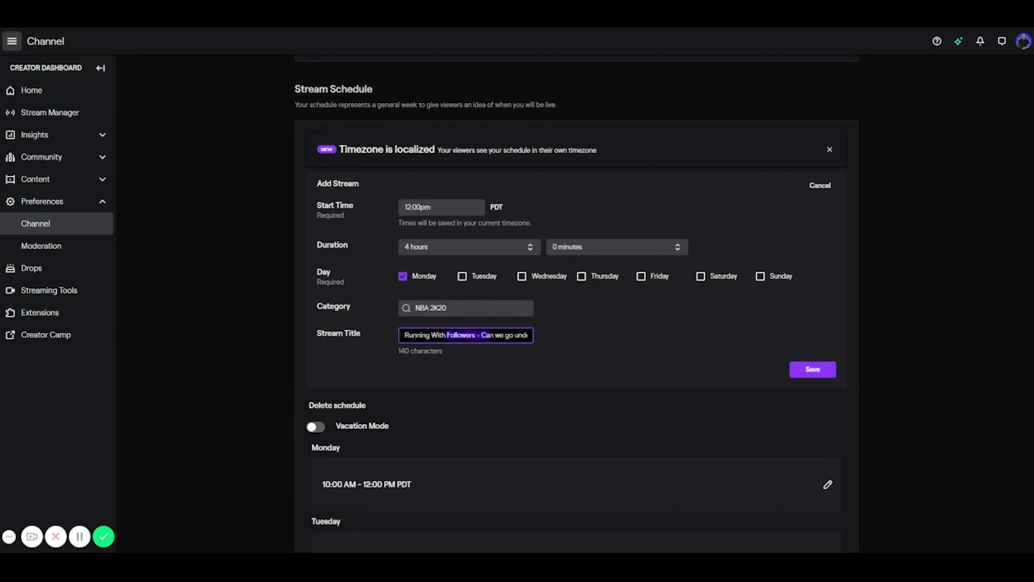
click(808, 371)
scroll(577, 374, down, 4)
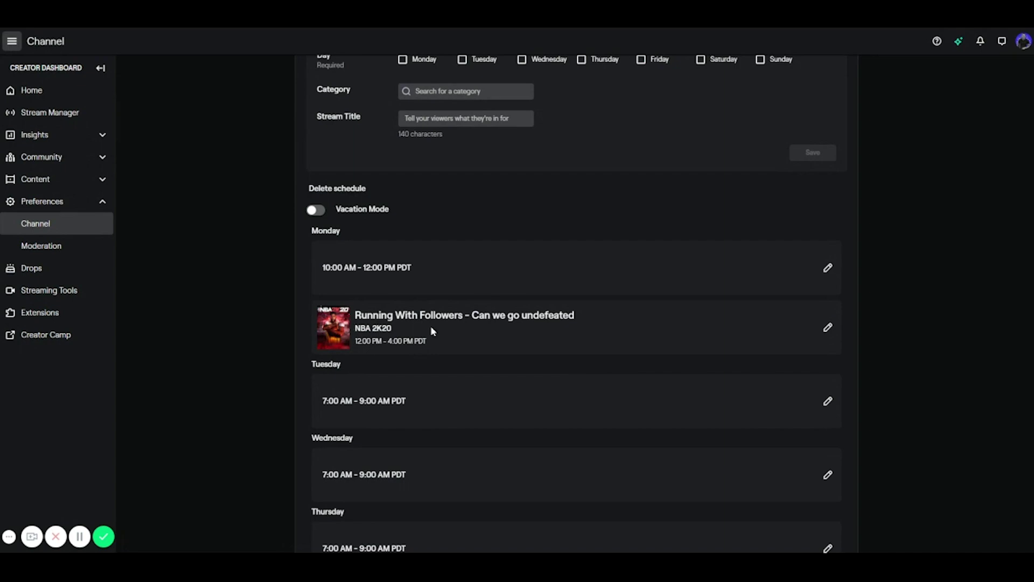
scroll(438, 338, down, 1)
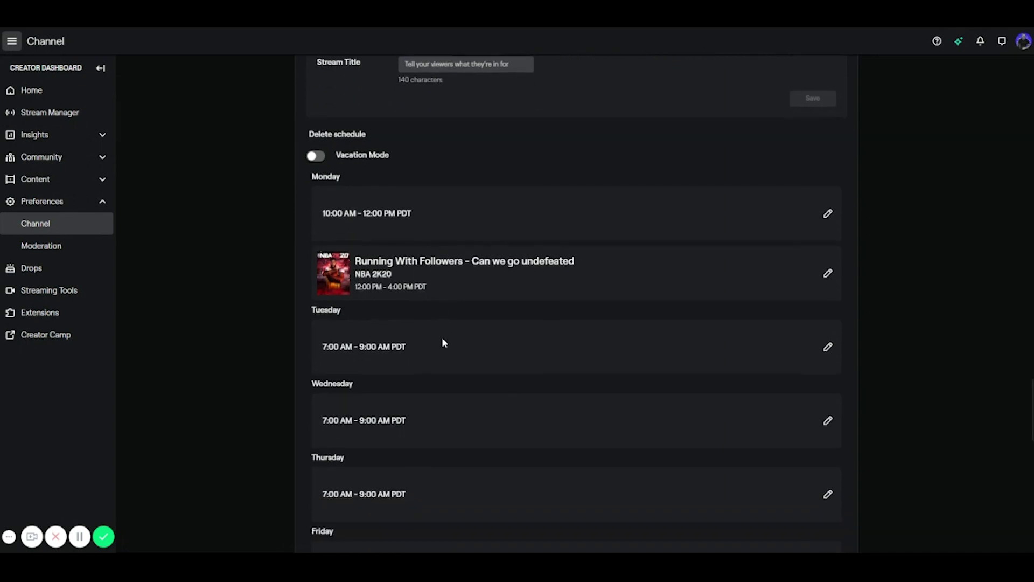
scroll(439, 330, up, 5)
scroll(439, 330, down, 7)
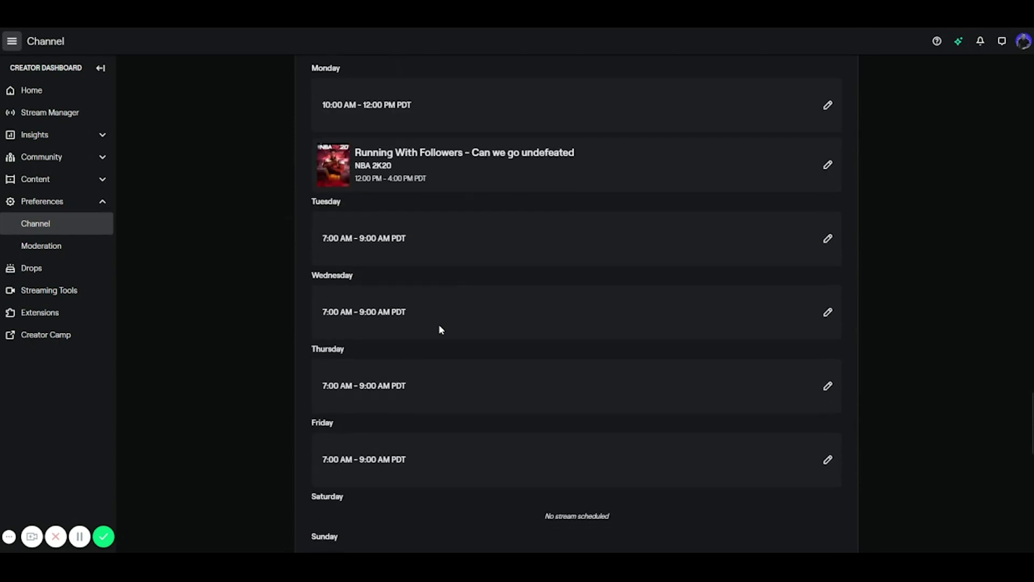
scroll(439, 331, up, 4)
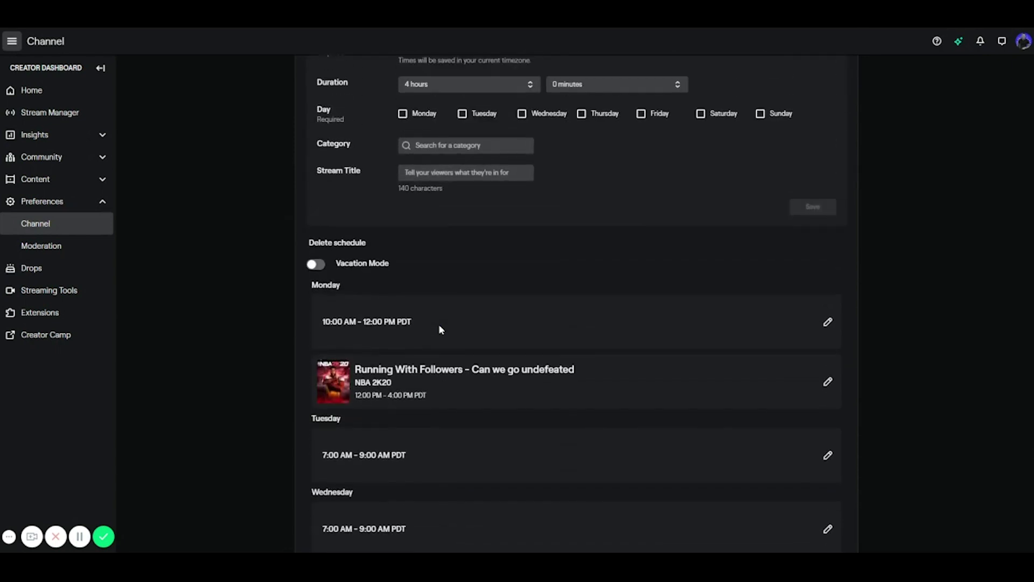
scroll(440, 327, down, 5)
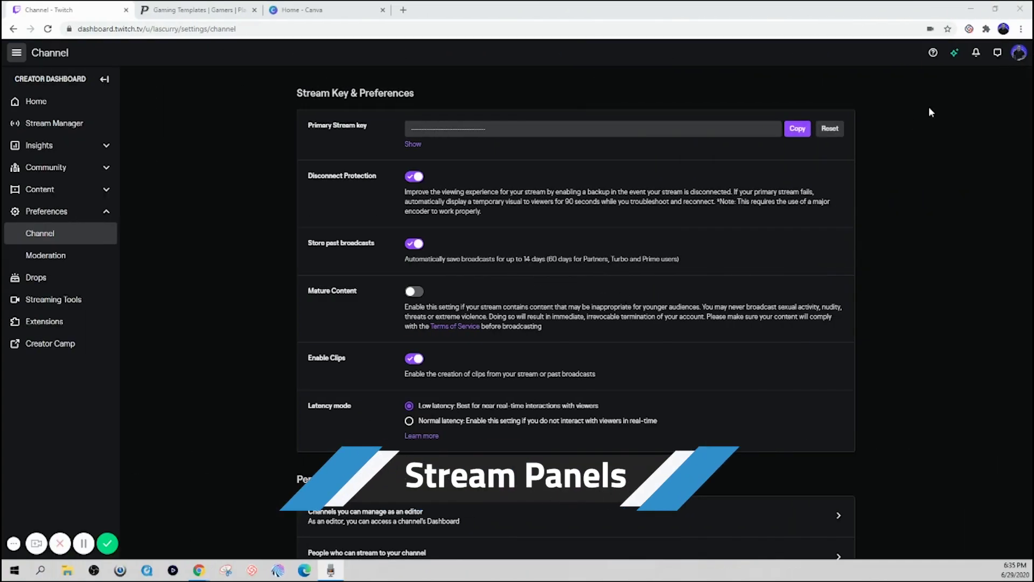
Turn on panel editing on the channel's About page and add a new text or image panel
click(1018, 52)
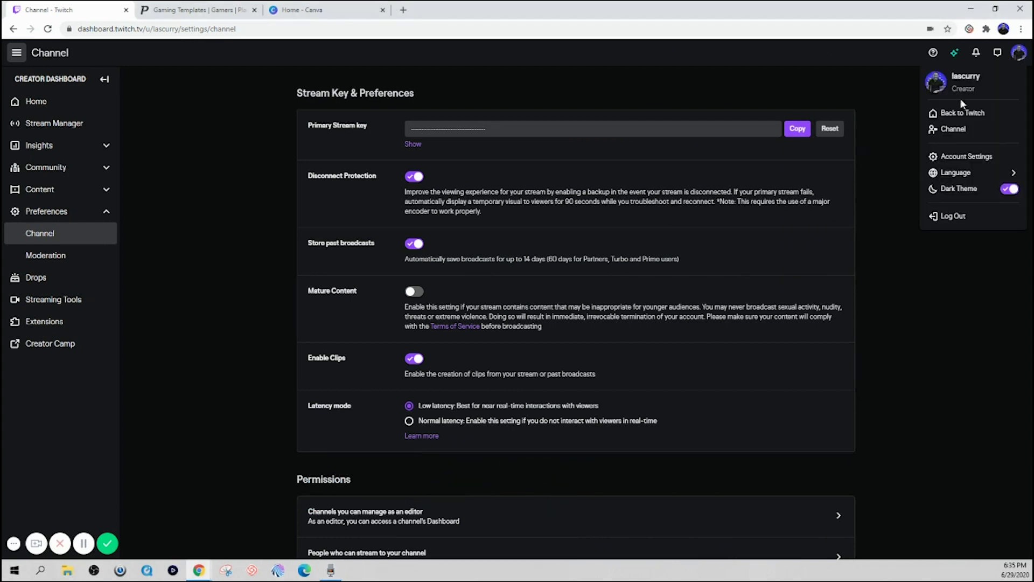
click(947, 130)
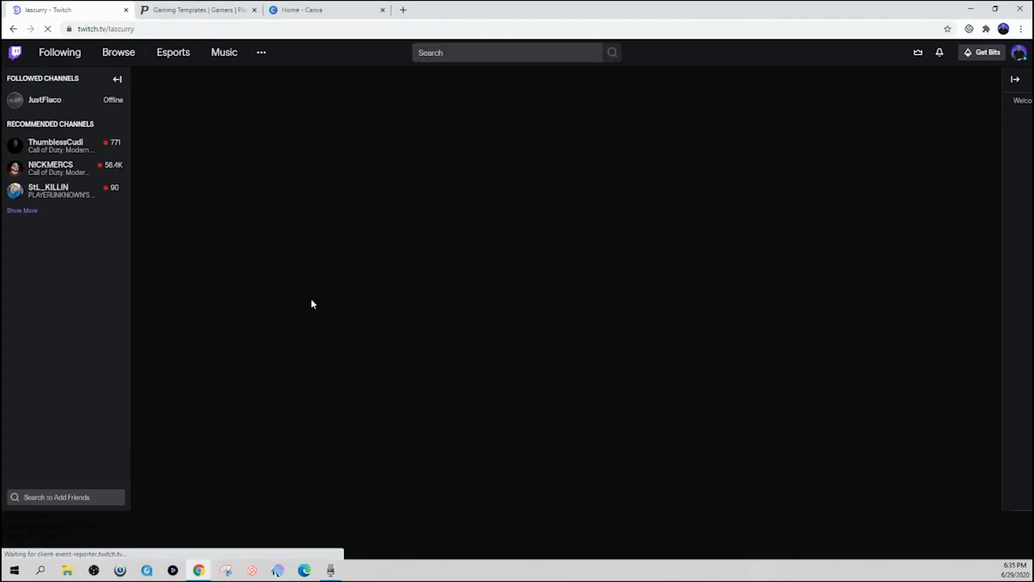
click(202, 386)
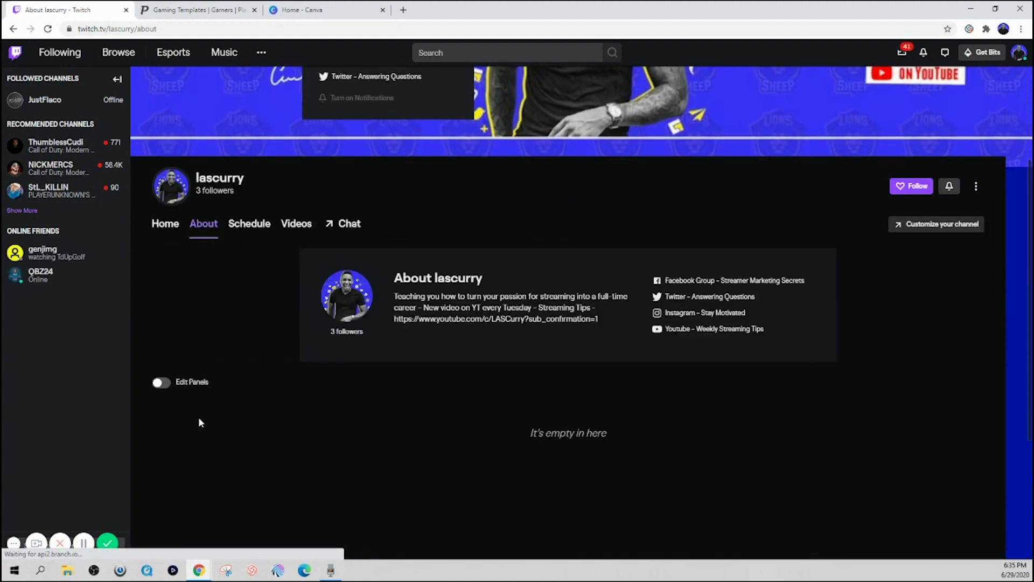
click(162, 382)
scroll(310, 374, down, 5)
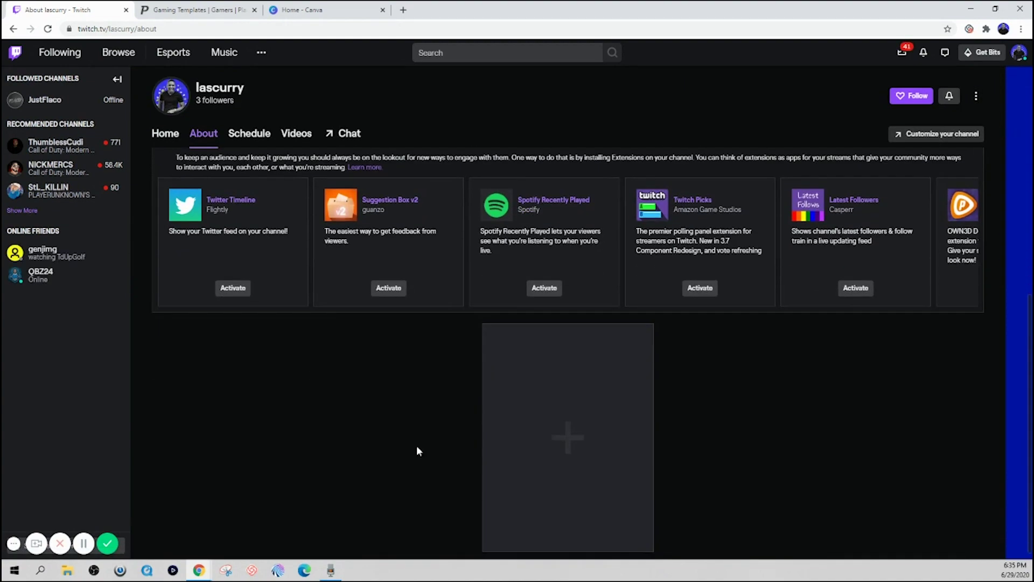
click(568, 431)
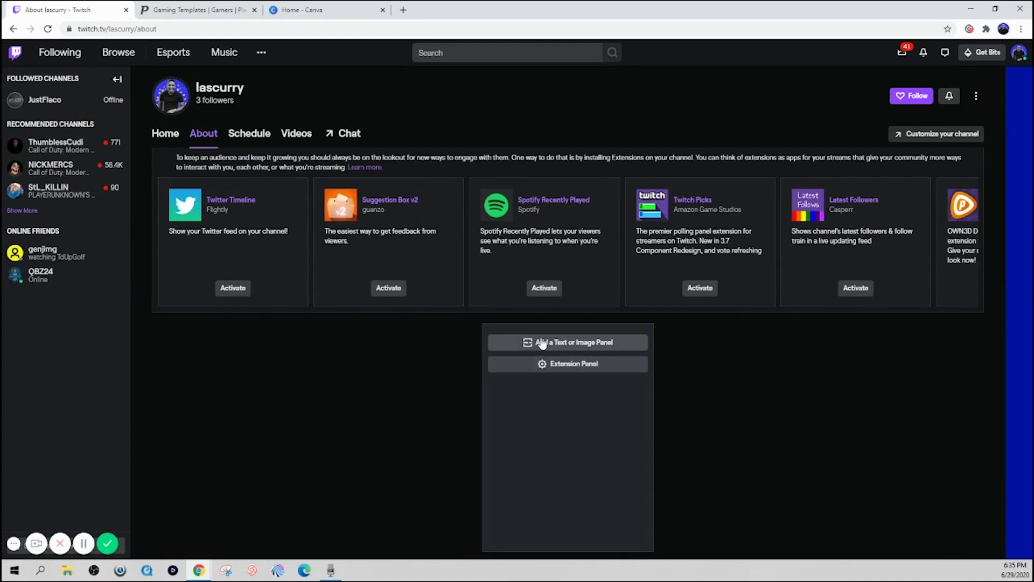
click(570, 346)
click(476, 351)
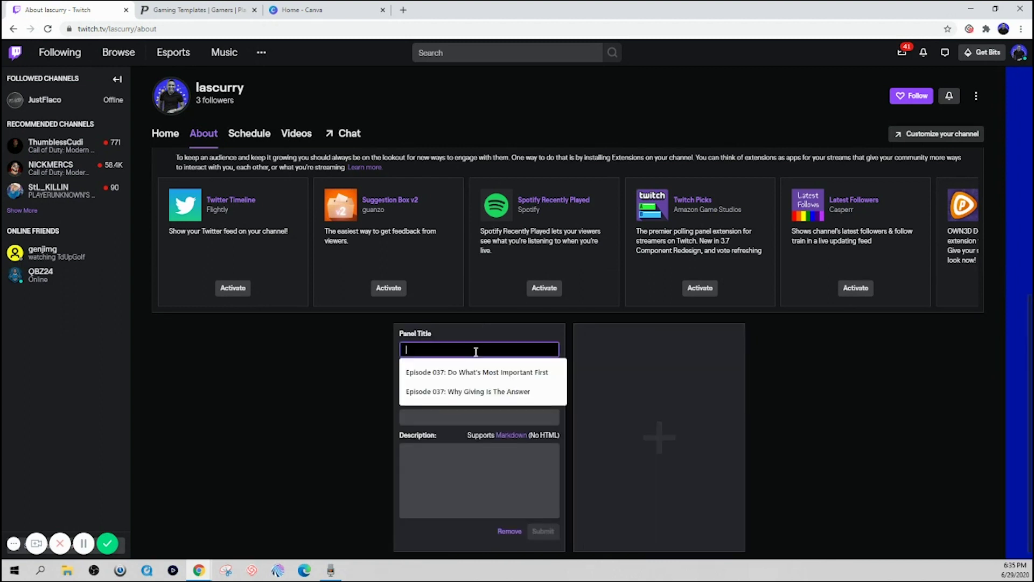
text(Done)
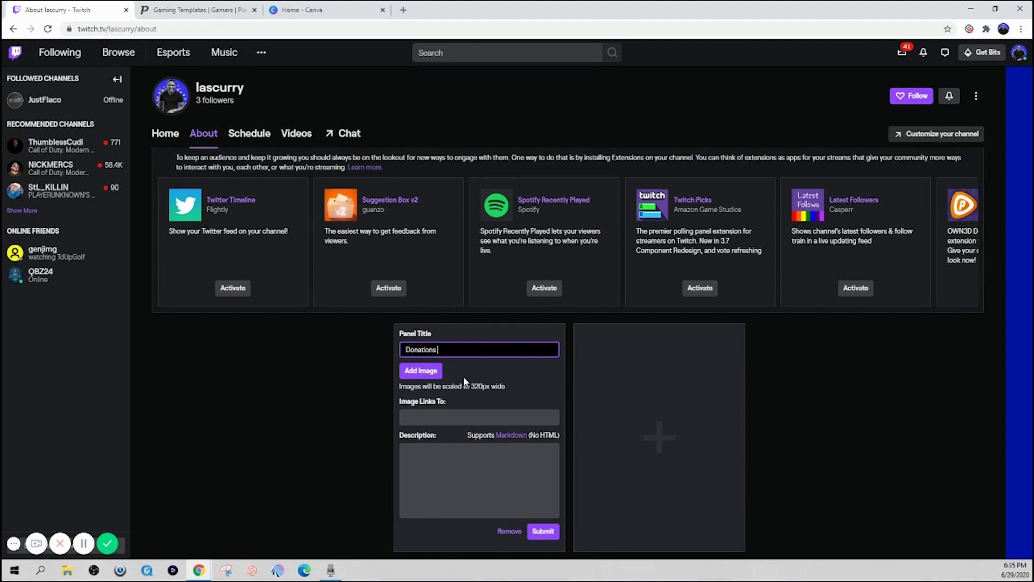
click(423, 418)
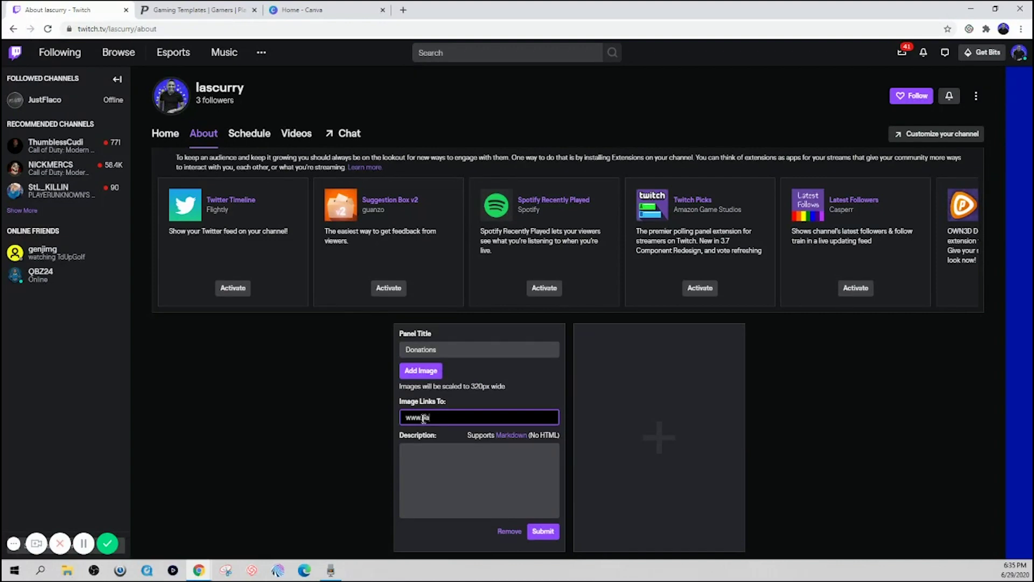
text(www.paypal.com)
click(418, 465)
right_click(415, 467)
click(434, 382)
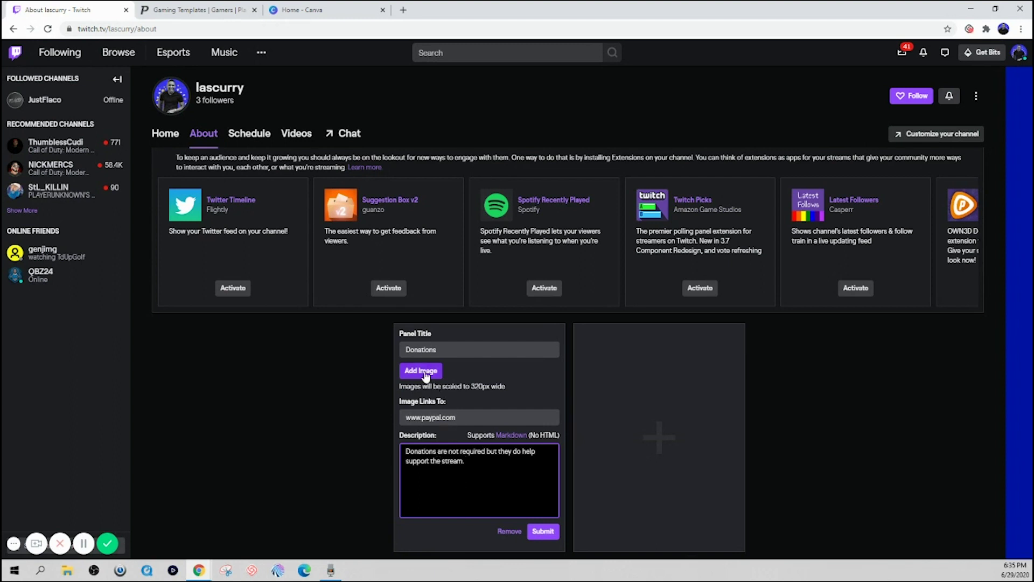
click(193, 11)
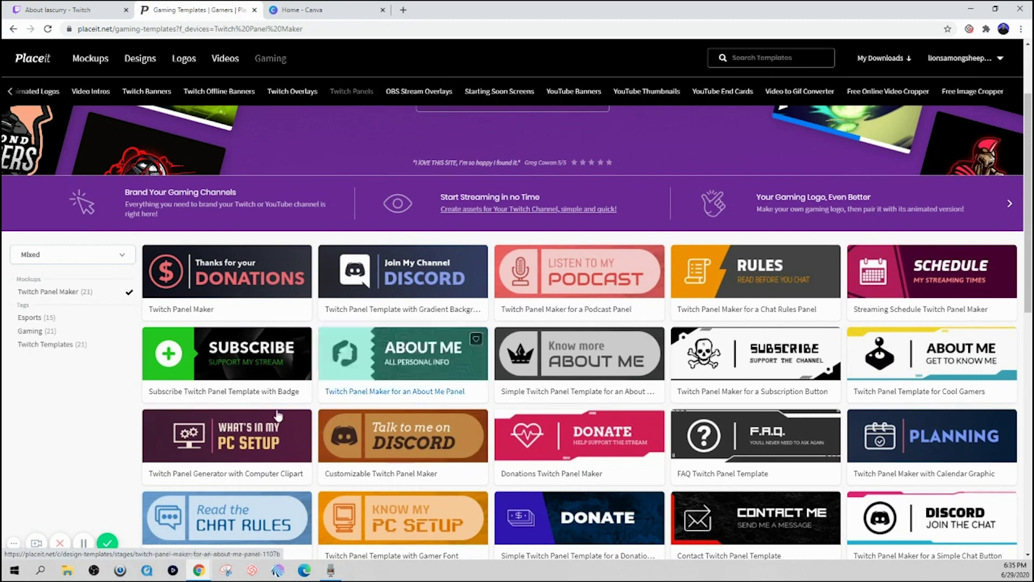
Create a blank 320 × 160 px custom-size Canva design and return to the Twitch panel editor
click(302, 10)
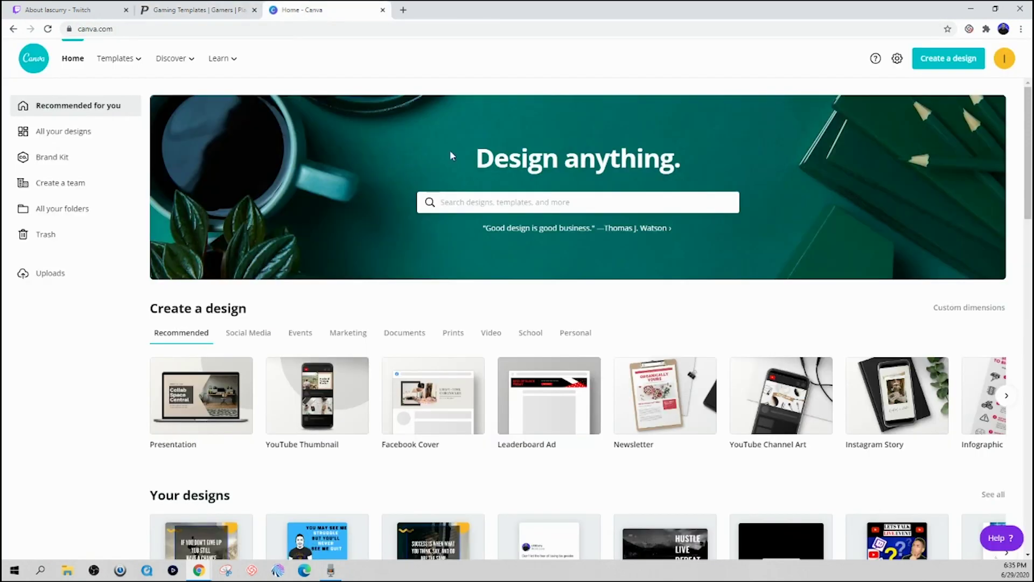
click(948, 58)
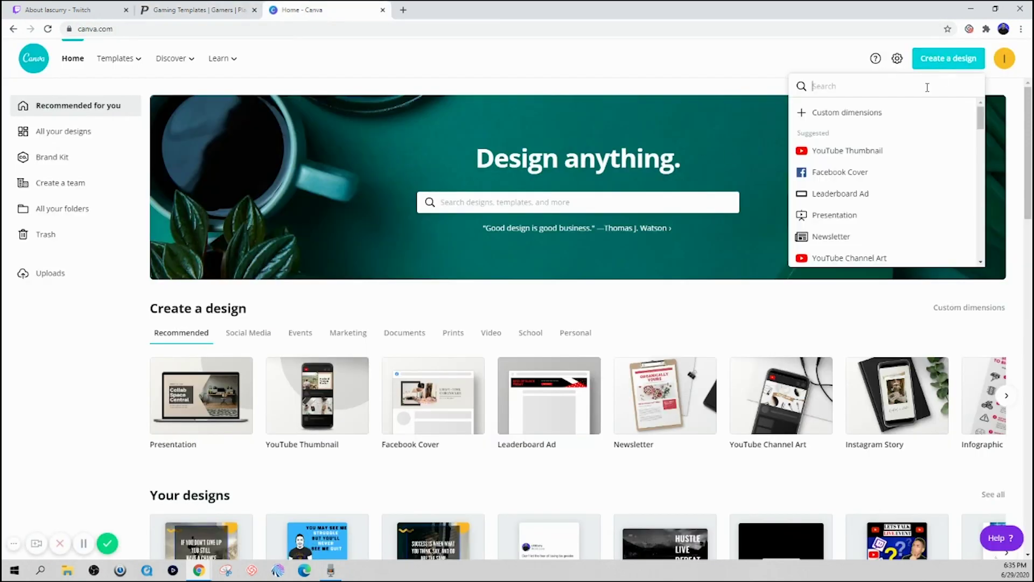
click(872, 114)
key(Tab)
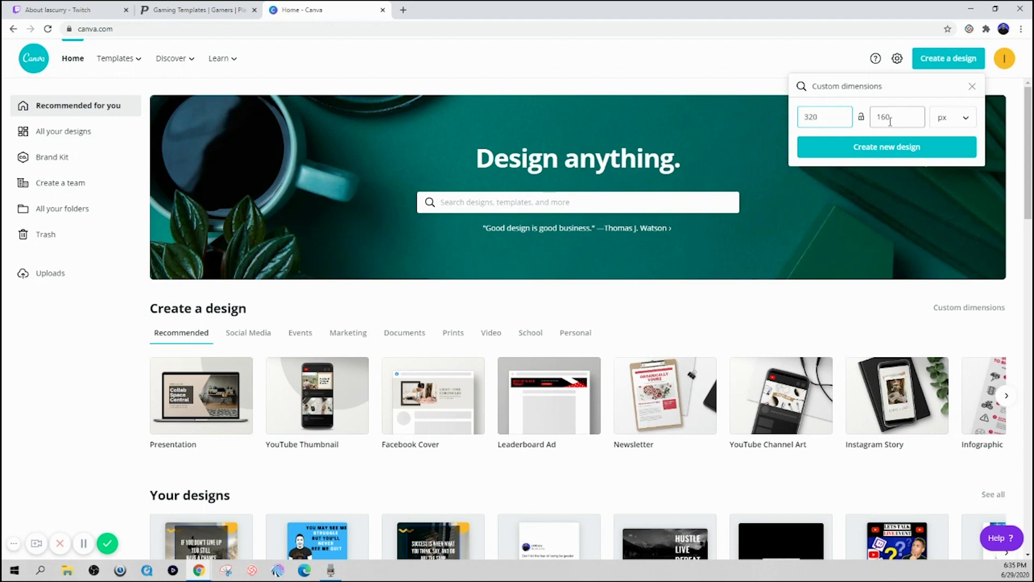
click(884, 148)
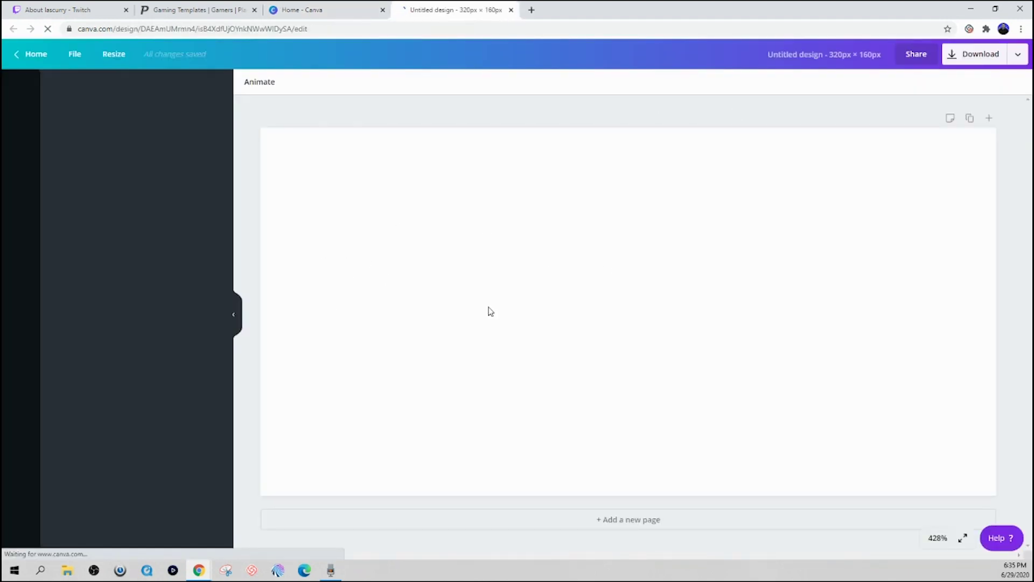
click(52, 11)
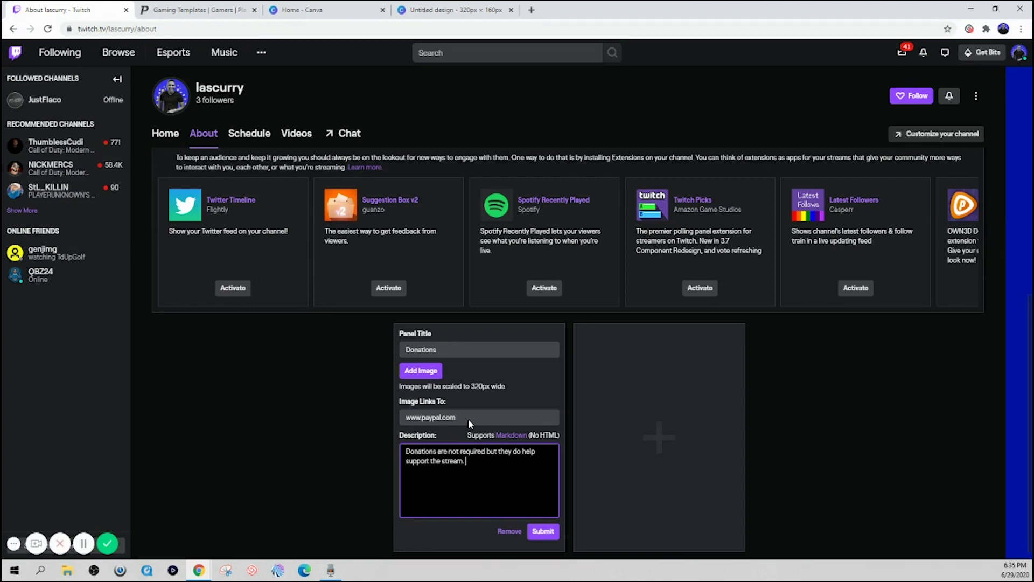
Upload twitch-panel-maker-1105 as the Donations panel image, save it, and submit the panel
click(422, 371)
click(487, 309)
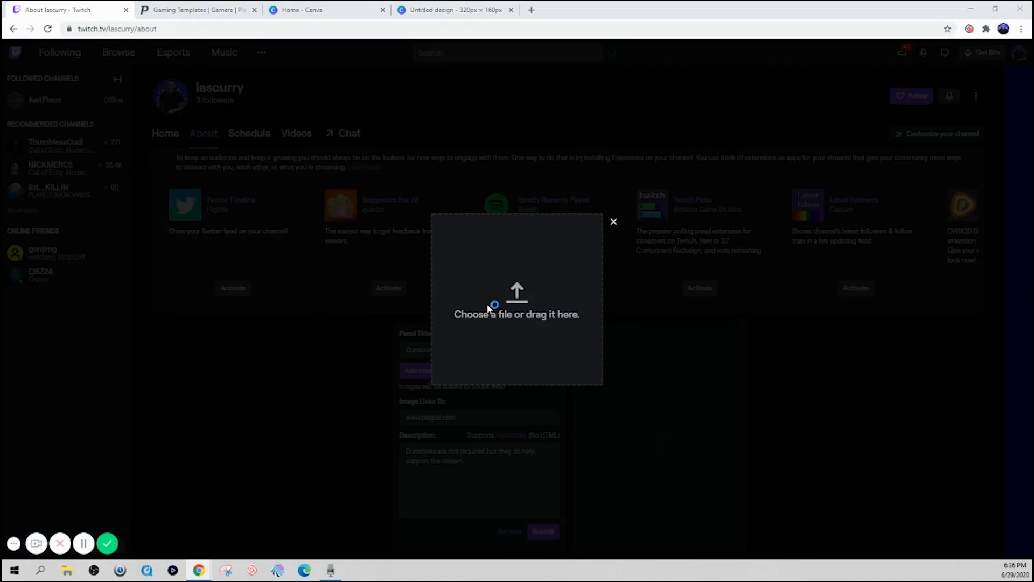
click(263, 105)
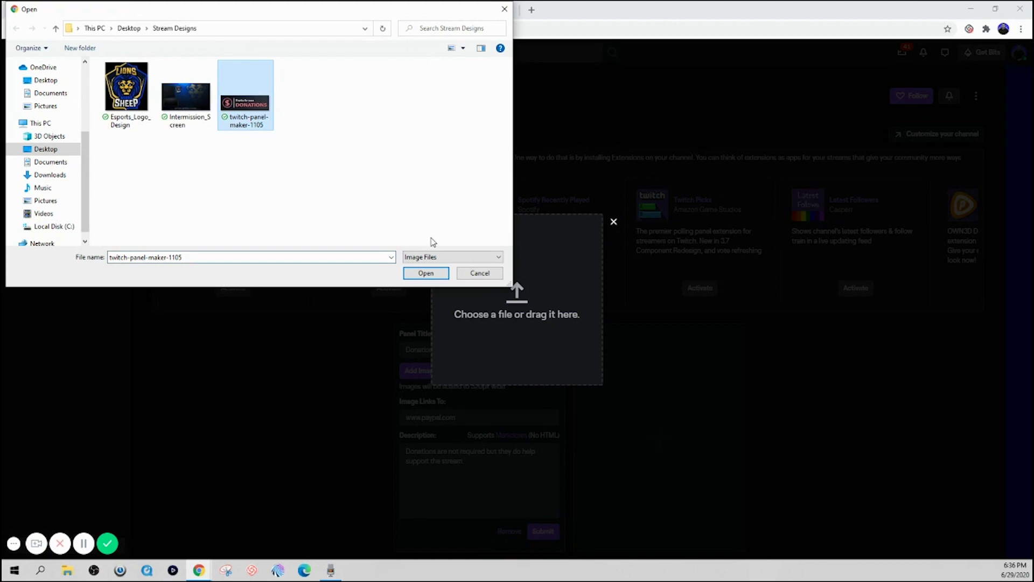
click(426, 273)
click(497, 333)
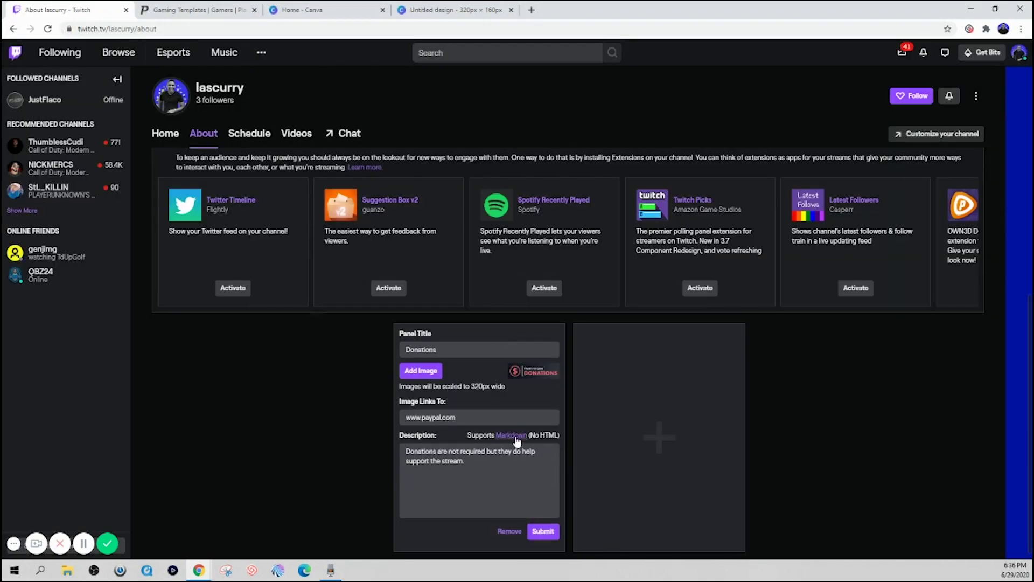
click(543, 531)
scroll(230, 356, up, 6)
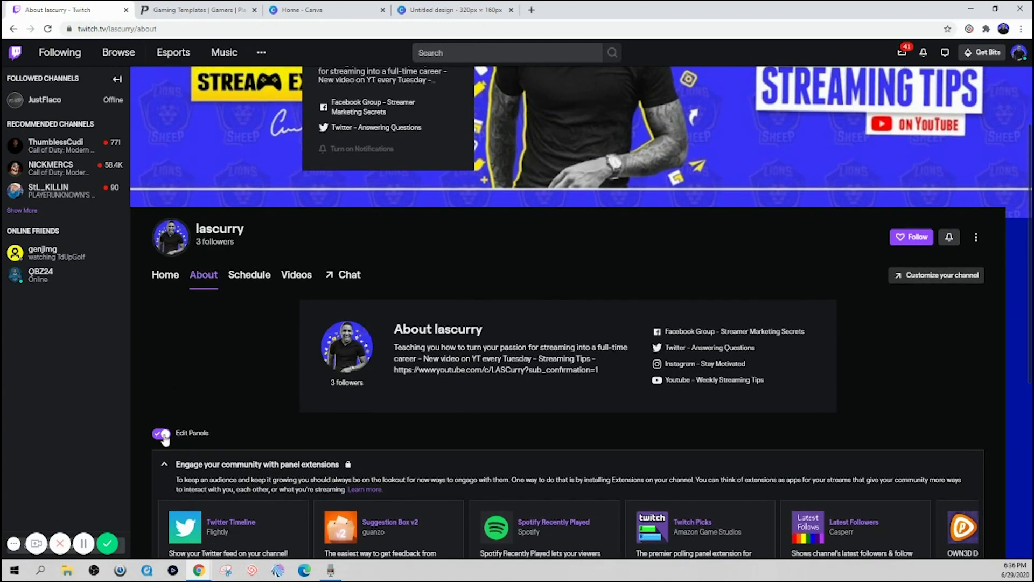
click(162, 432)
scroll(431, 440, down, 2)
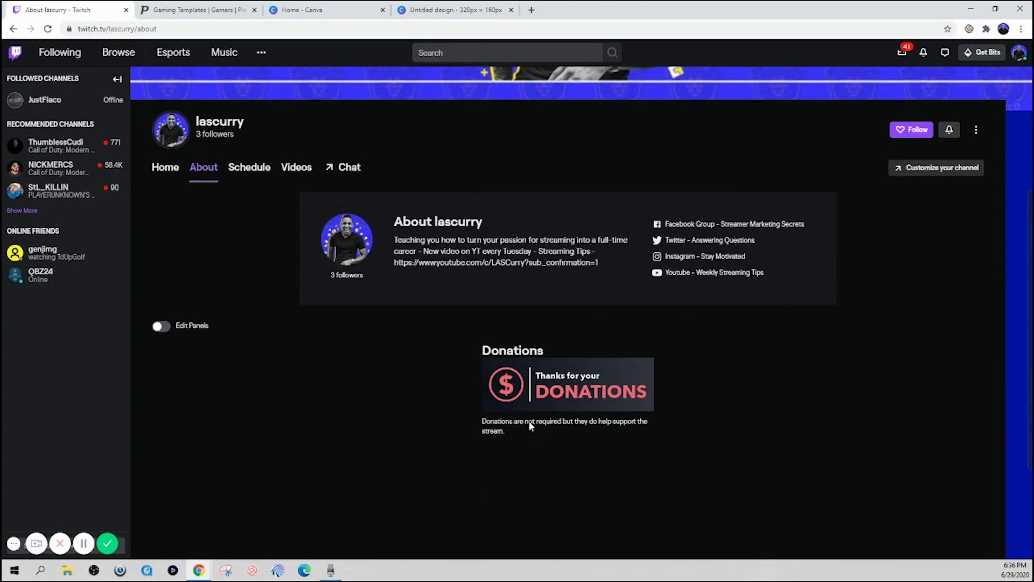
click(161, 325)
scroll(557, 403, down, 3)
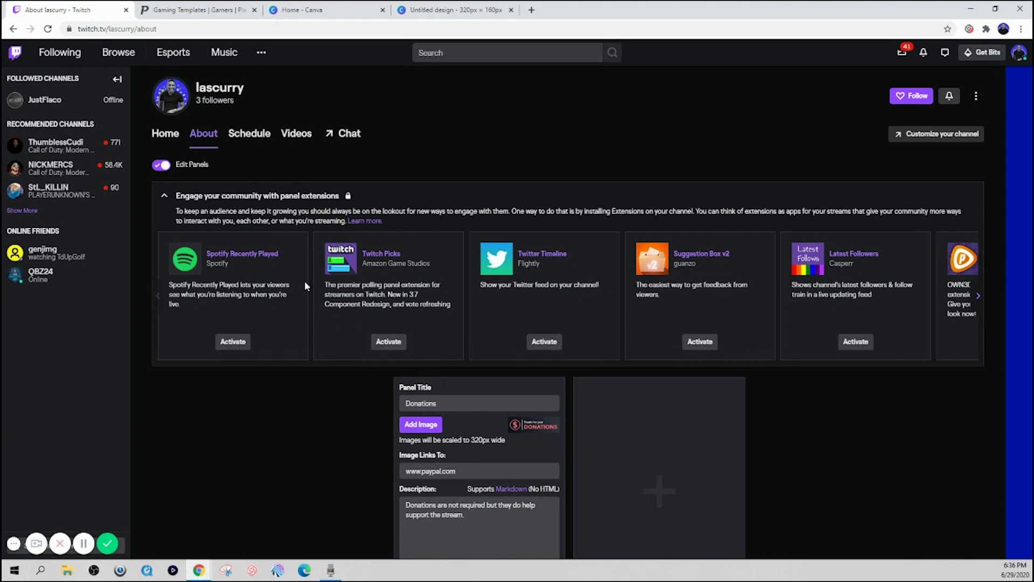
scroll(319, 317, down, 1)
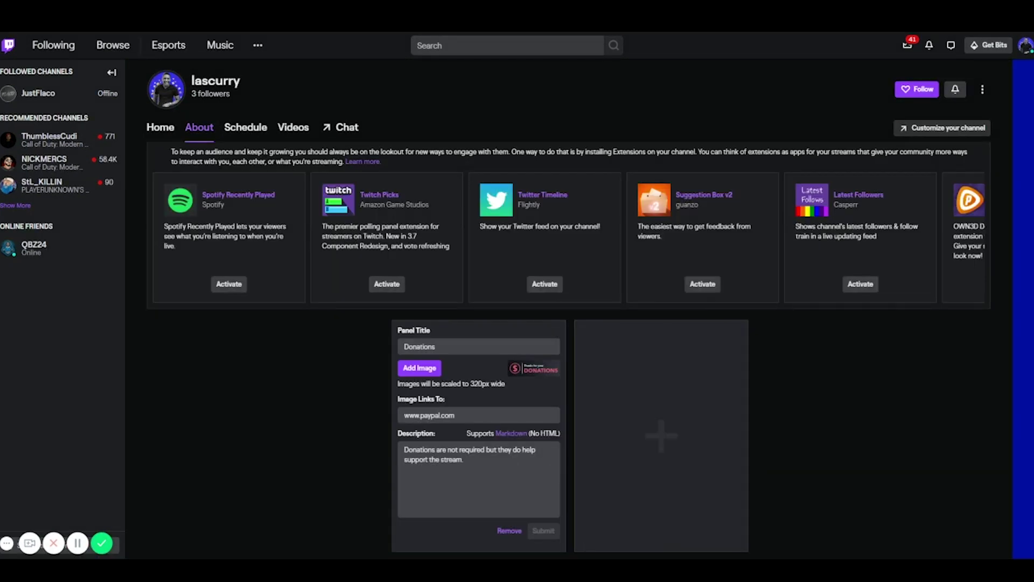